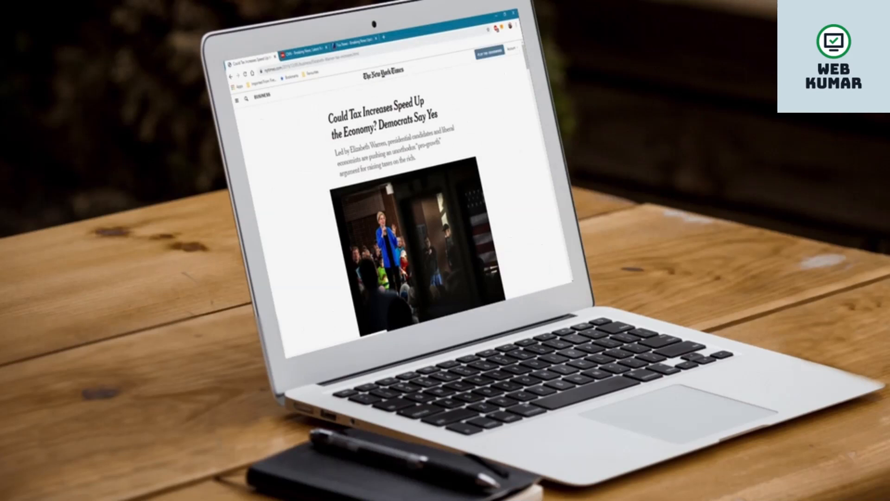
scroll(403, 204, "down", 10)
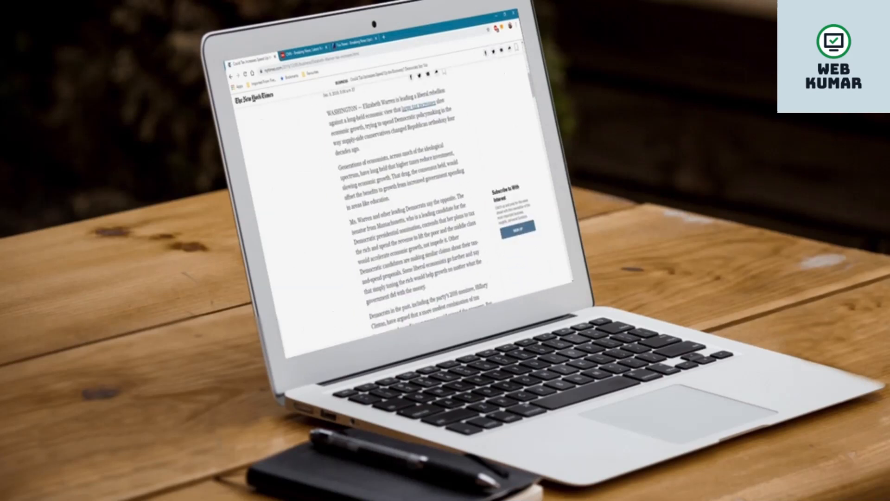
scroll(403, 205, "down", 5)
scroll(403, 204, "down", 10)
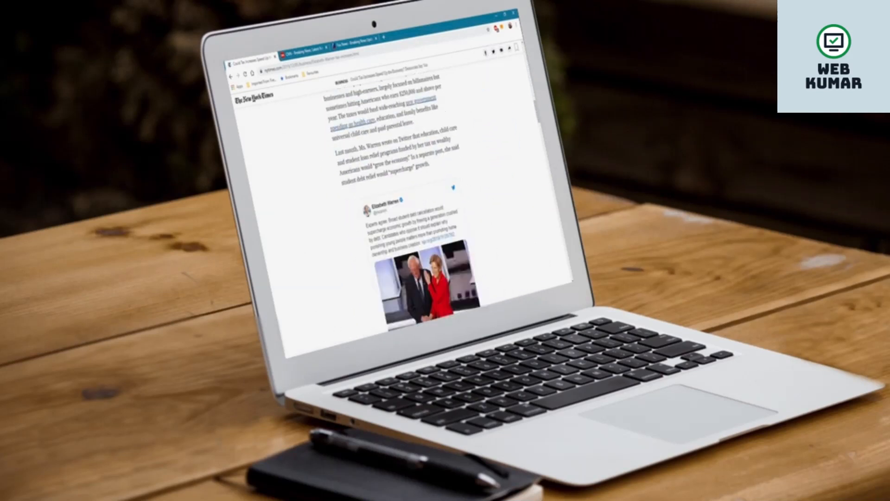
left_click(254, 98)
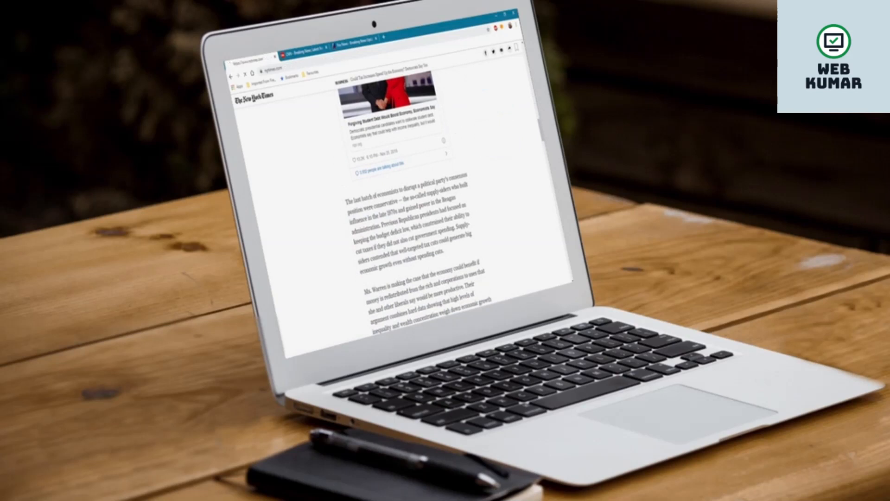
scroll(399, 194, "down", 10)
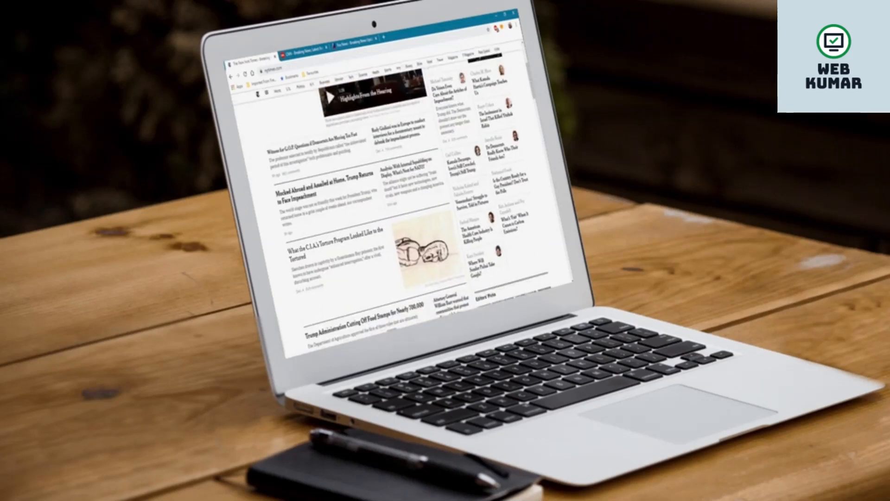
scroll(399, 195, "down", 3)
scroll(398, 194, "down", 2)
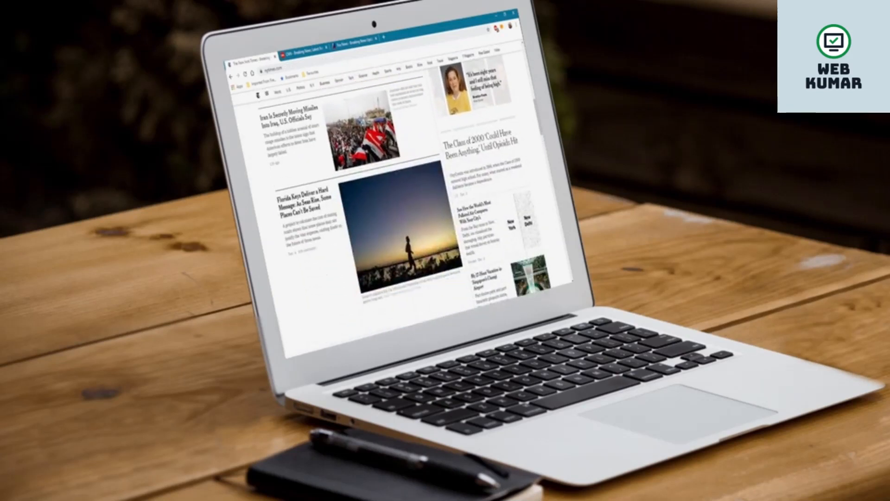
left_click(294, 119)
scroll(399, 194, "down", 15)
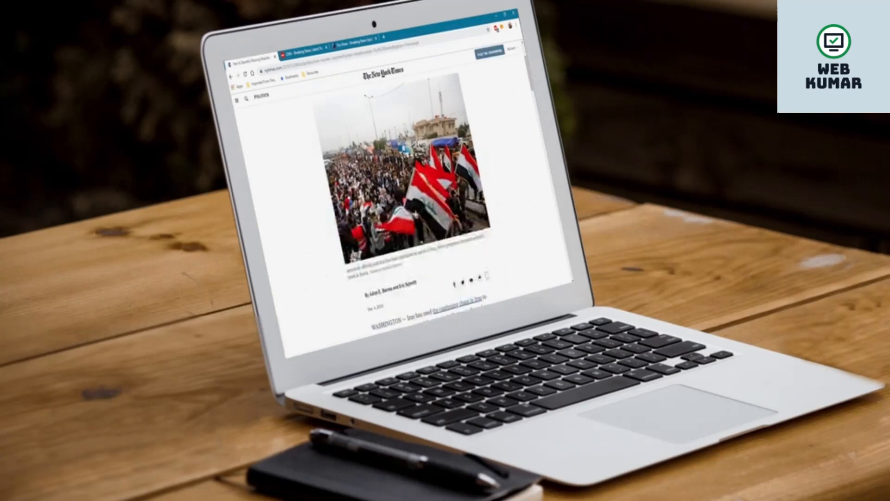
scroll(399, 195, "down", 15)
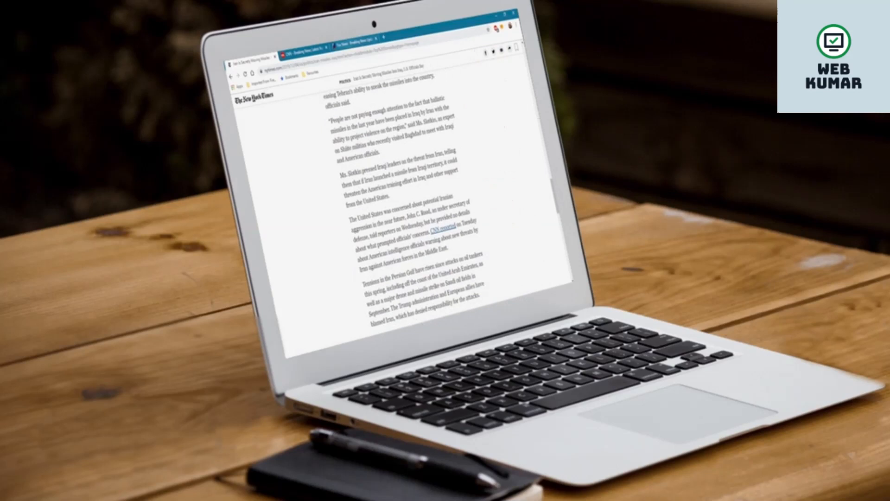
left_click(355, 41)
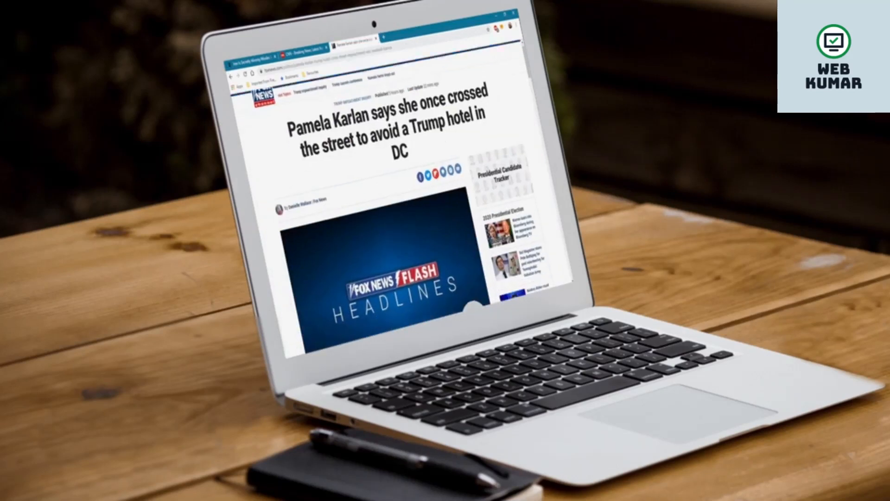
scroll(381, 195, "down", 10)
scroll(371, 200, "down", 3)
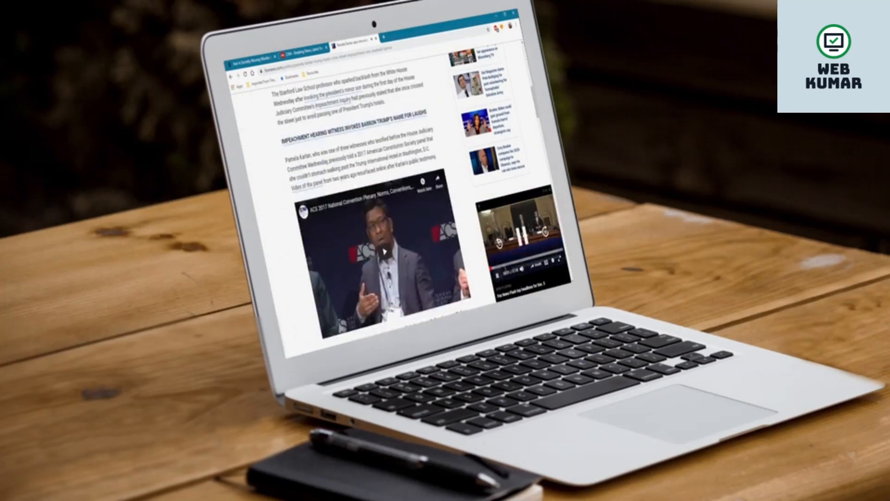
scroll(371, 200, "down", 5)
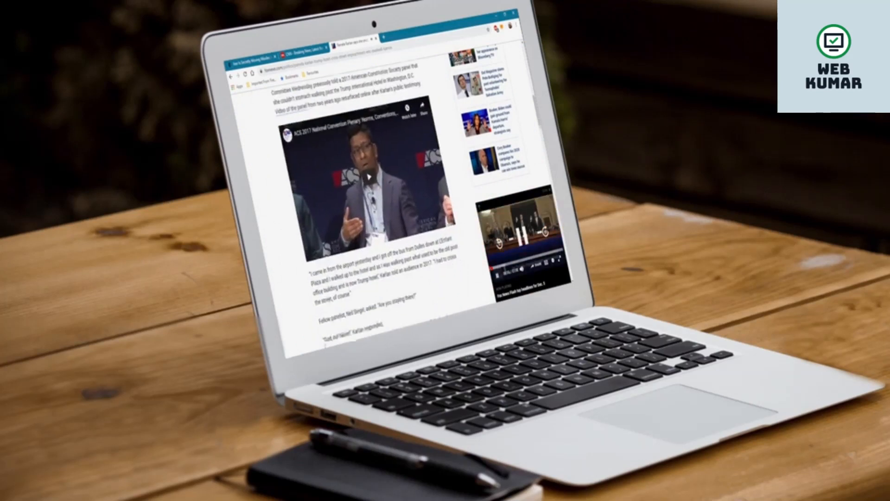
scroll(371, 199, "down", 3)
scroll(371, 200, "down", 3)
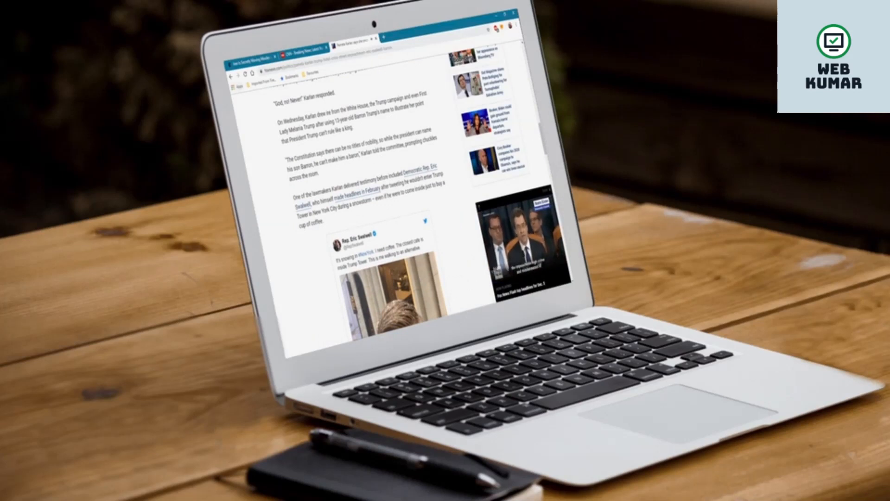
key("alt+Left")
scroll(403, 209, "down", 5)
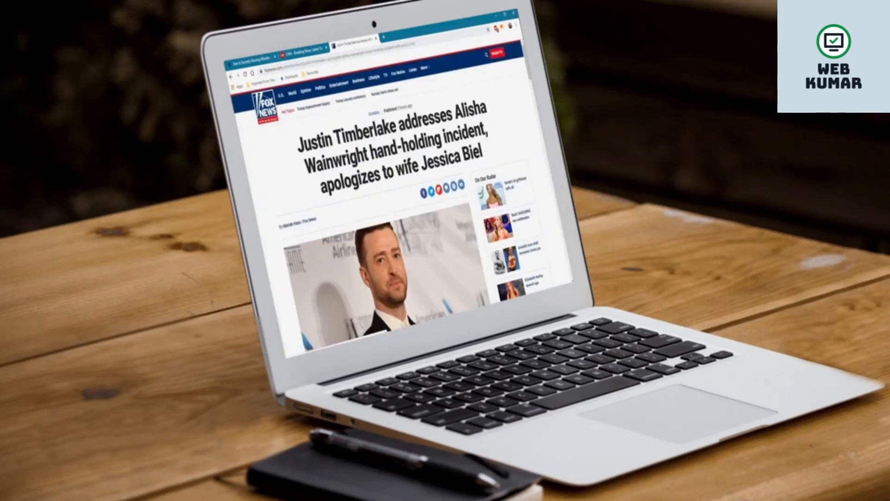
scroll(390, 200, "down", 10)
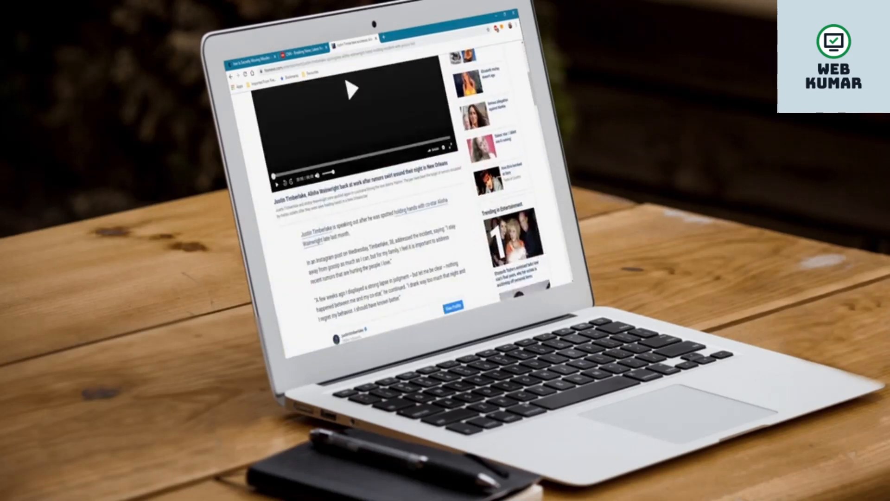
scroll(371, 200, "down", 5)
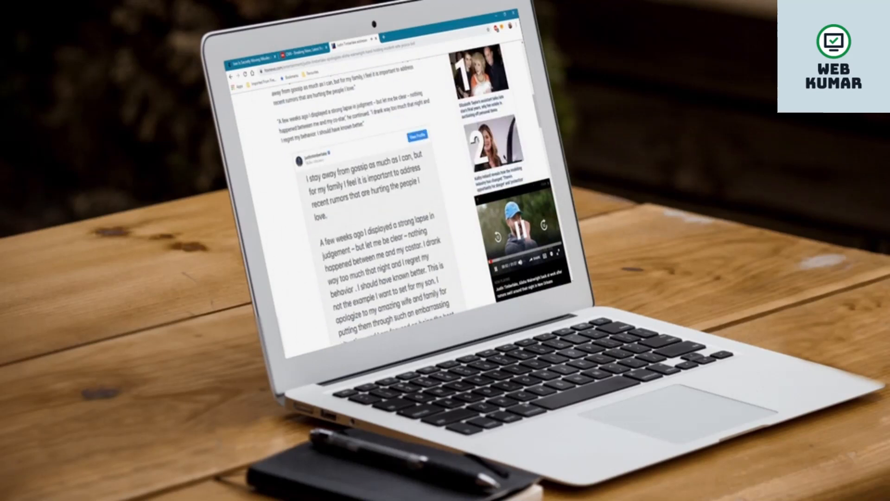
scroll(371, 199, "down", 3)
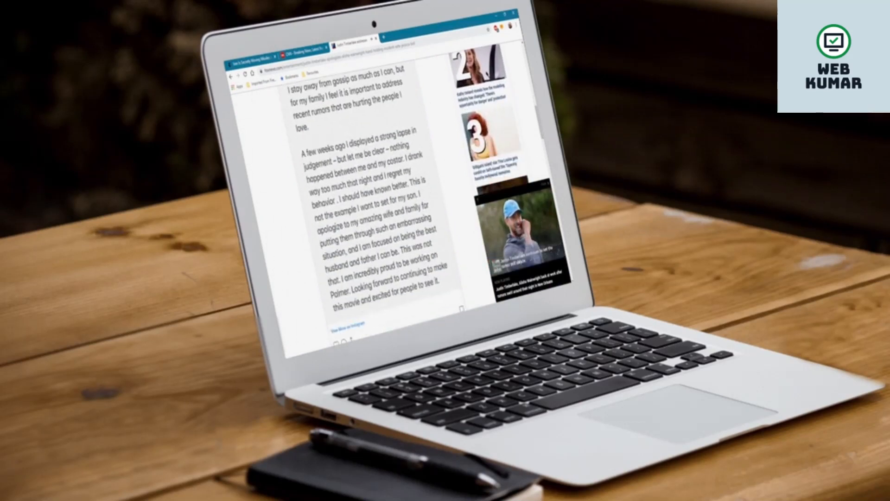
key("alt+Left")
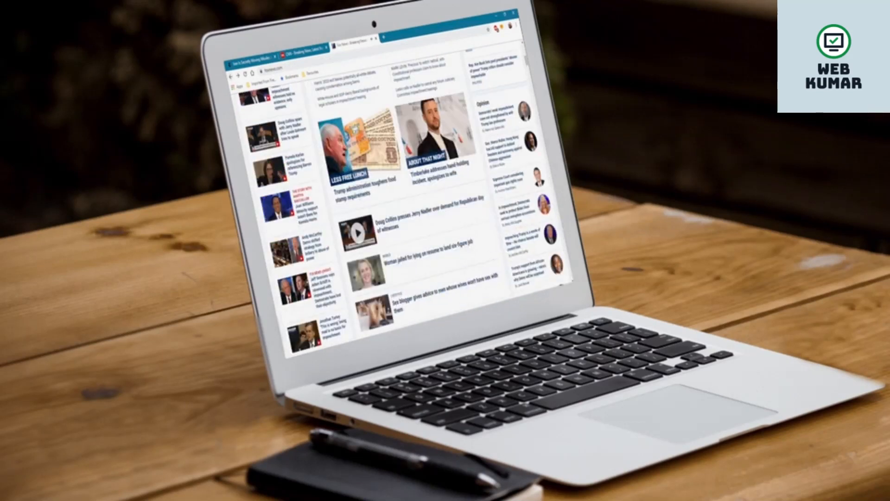
left_click(427, 252)
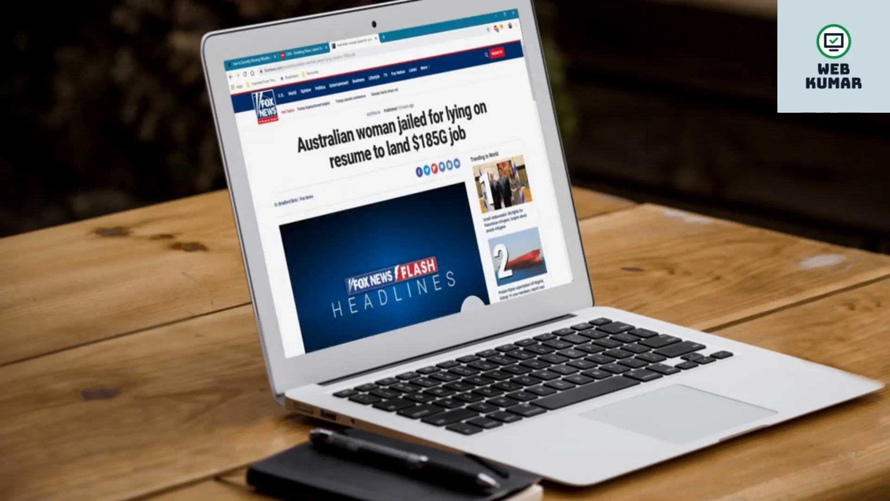
scroll(399, 209, "down", 2)
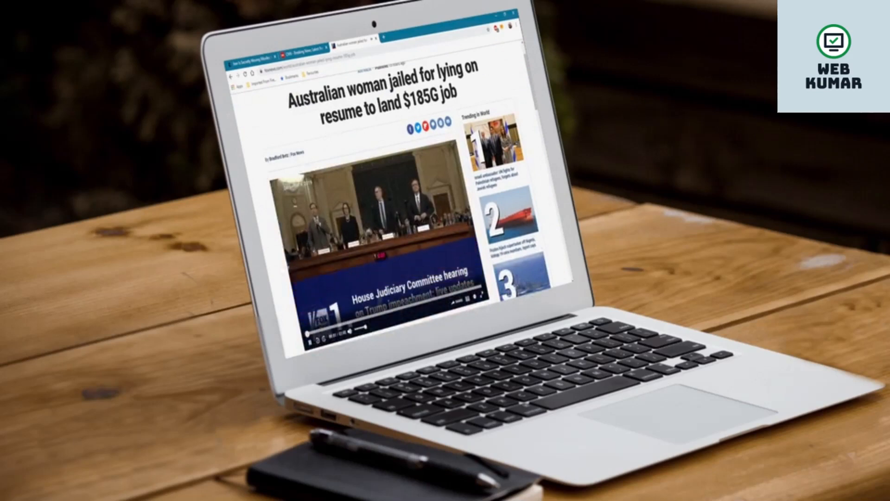
scroll(398, 208, "down", 10)
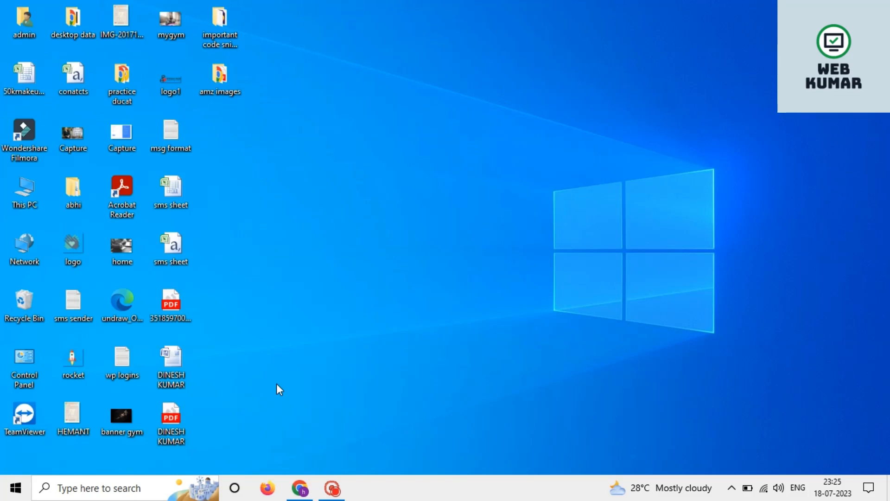
Step: Launch Microsoft Excel by running the command excel
key("super+r")
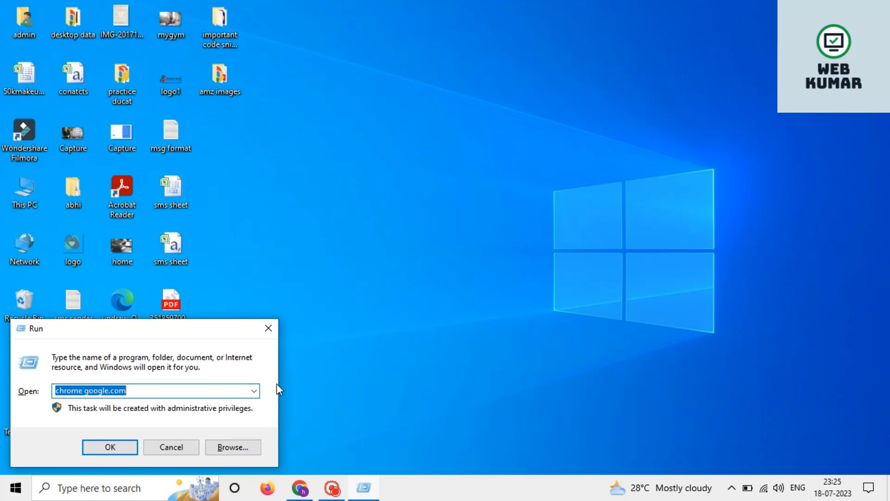
key("BackSpace")
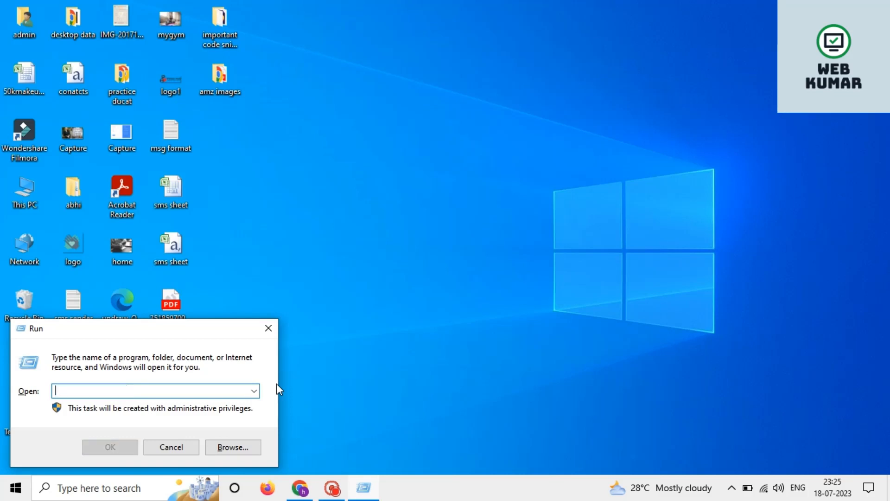
type("exce")
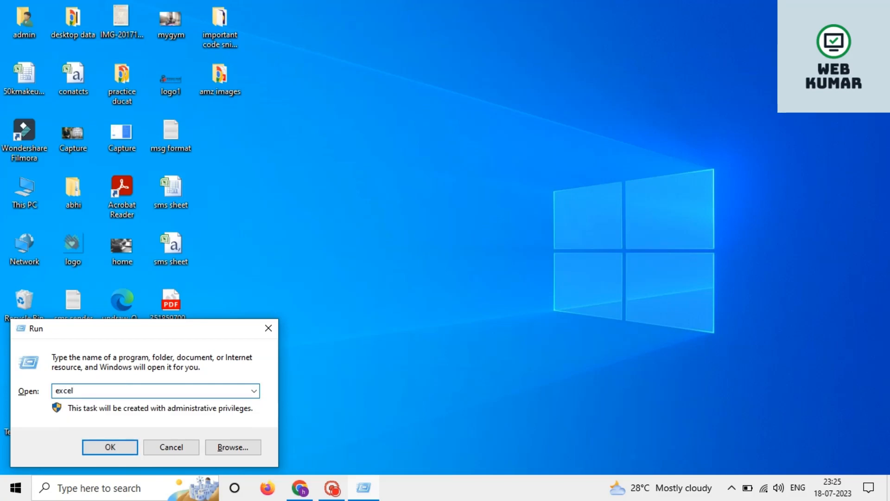
type("l")
key("Return")
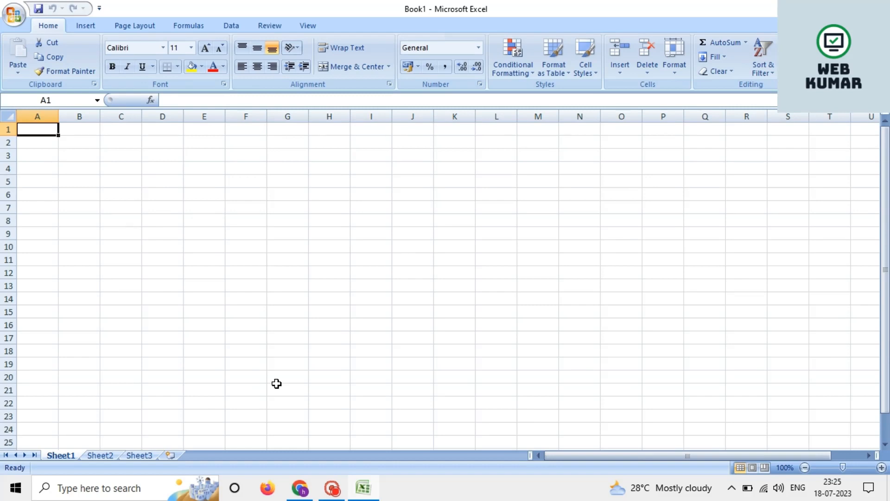
Step: Move the active cell across row 1 from A1 to O1
key("Right")
key("Right")
key("Right")
key("Right")
key("Right")
key("Right")
key("Right")
key("Right")
key("Right")
key("Right")
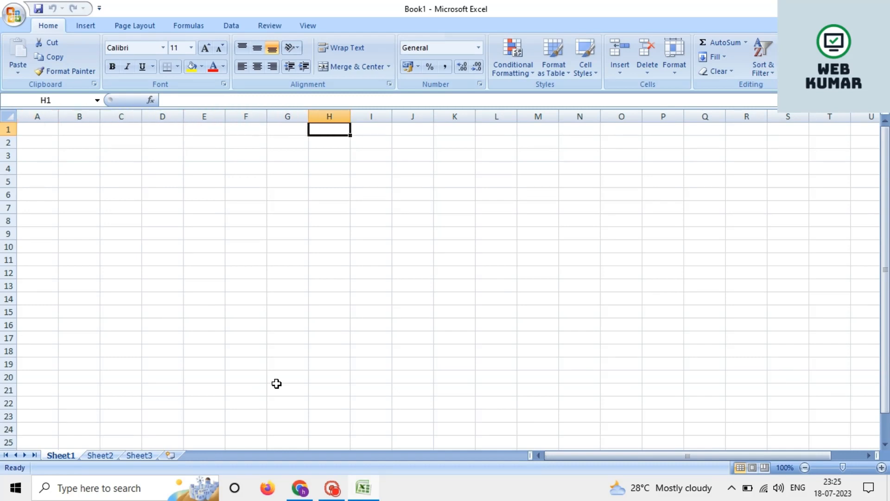
key("Right")
key("Right")
key("Right")
key("Right")
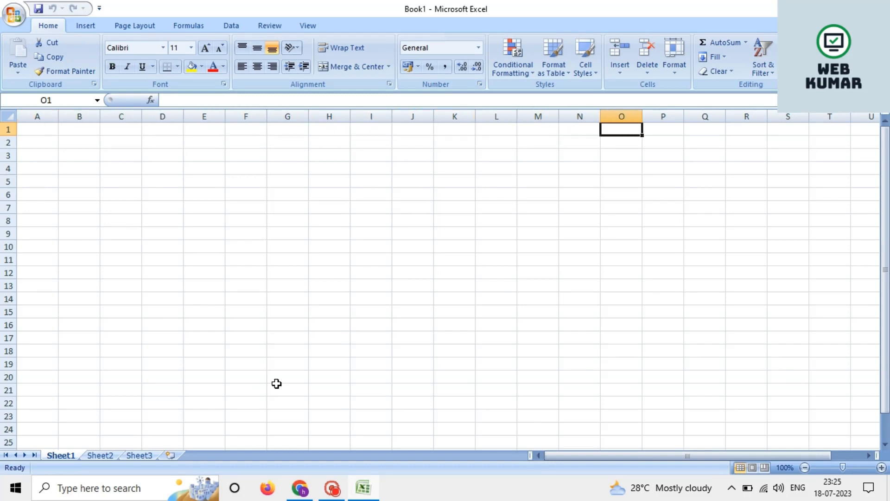
Step: Move the active cell down to O2, back along row 2 to A2, and up to A1
key("Down")
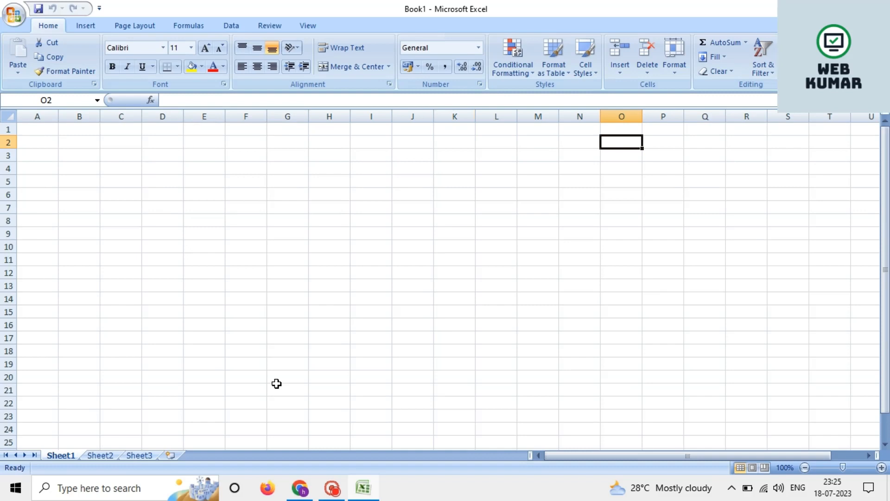
key("Left")
key("Left")
key("Left")
key("Left")
key("Left")
key("Left")
key("Left")
key("Left")
key("Left")
key("Left")
key("Left")
key("Left")
key("Left")
key("Left")
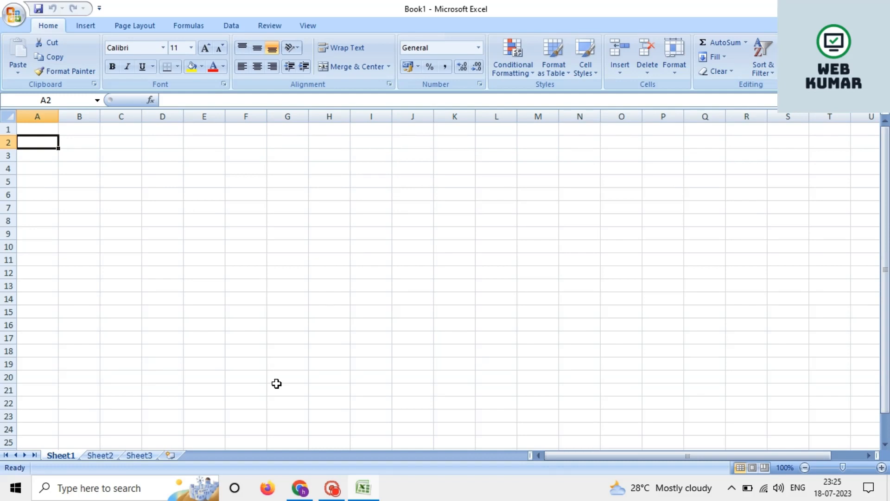
key("Up")
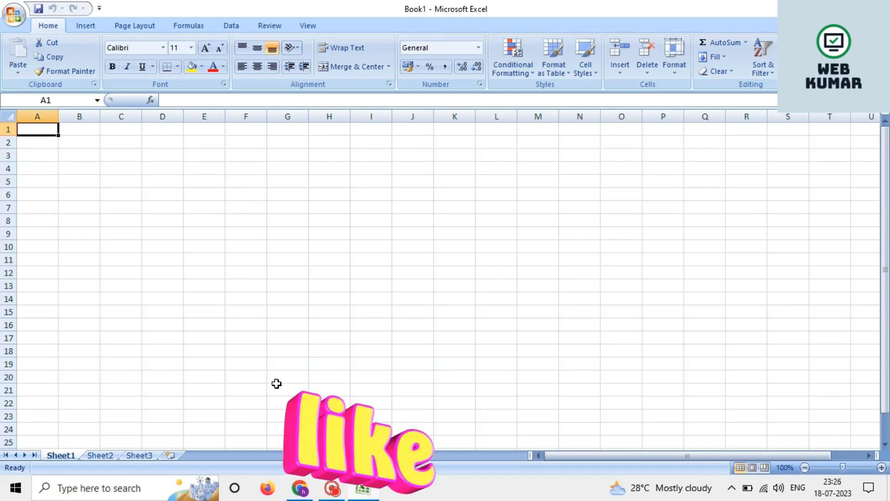
Step: Select the row 1 cells from A1 to O1
key("shift+Right")
key("shift+Right")
key("shift+Right")
key("shift+Right")
key("shift+Right")
key("shift+Right")
key("shift+Right")
key("shift+Right")
key("shift+Right")
key("shift+Right")
key("shift+Right")
key("shift+Right")
key("shift+Right")
key("shift+Right")
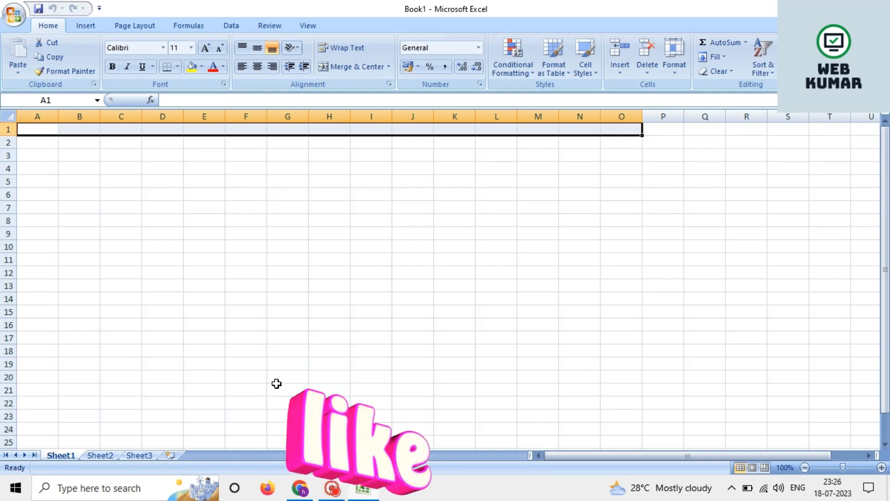
Step: Clear the selection and select row 1 again from A1 to just past column J
key("Left")
key("Right")
key("Right")
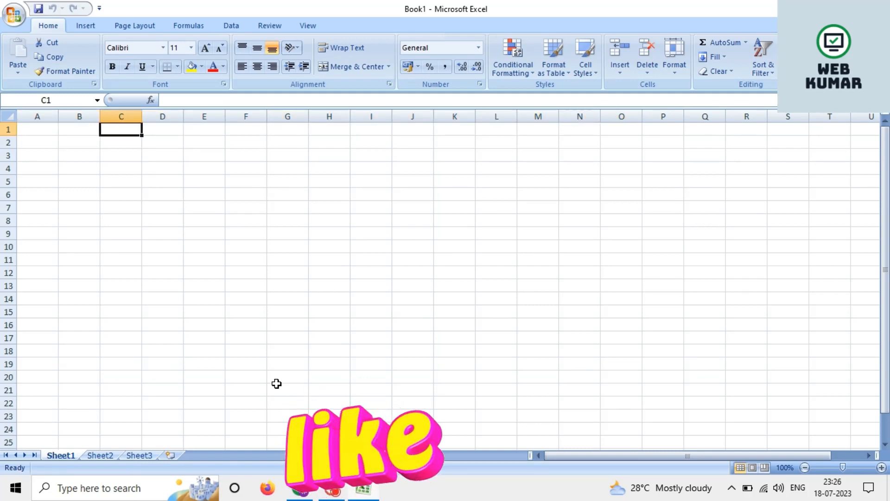
key("Left")
key("Left")
key("shift+Right")
key("shift+Right")
key("shift+Right")
key("shift+Right")
key("shift+Right")
key("shift+Right")
key("shift+Right")
key("shift+Right")
key("shift+Right")
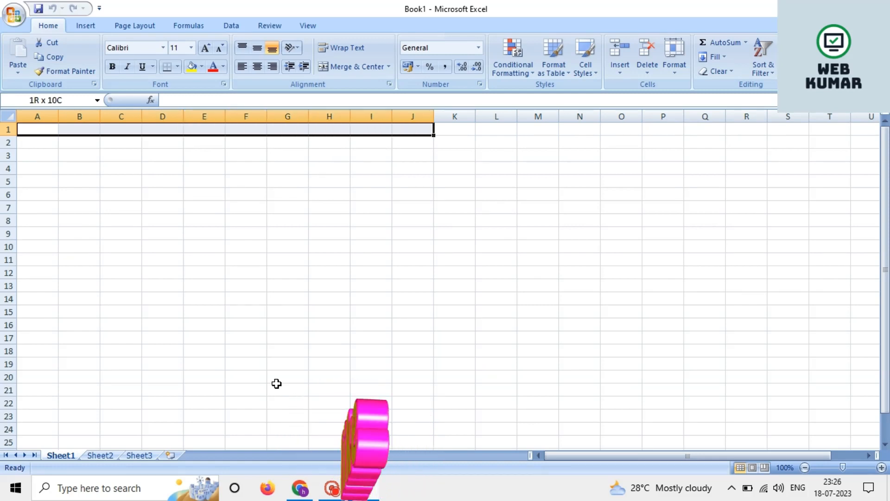
key("shift+Right")
key("shift+Right")
Step: Select the cells of row 2 from A2 to a few columns past column E
key("Down")
key("shift+Right")
key("shift+Right")
key("shift+Right")
key("shift+Right")
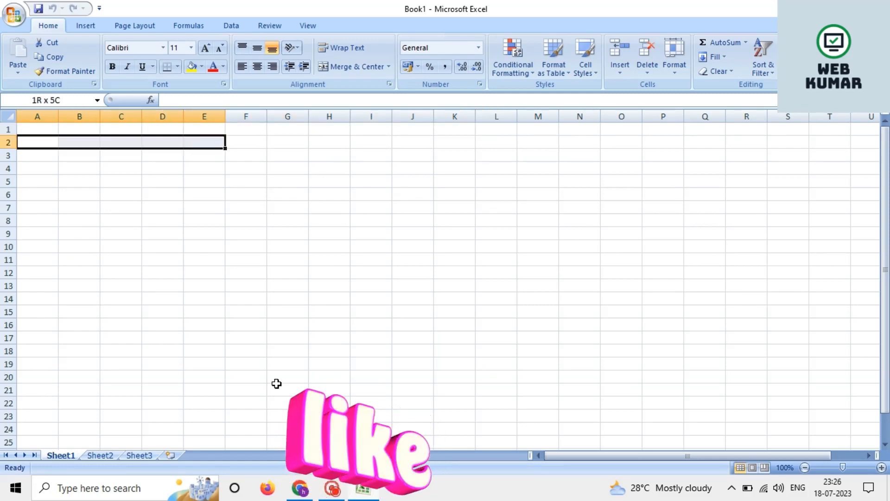
key("shift+Right")
key("shift+Right")
key("shift+Right")
Step: Select the cells of row 3 from A3 to just past column K
key("Down")
key("shift+Right")
key("shift+Right")
key("shift+Right")
key("shift+Right")
key("shift+Right")
key("shift+Right")
key("shift+Right")
key("shift+Right")
key("shift+Right")
key("shift+Right")
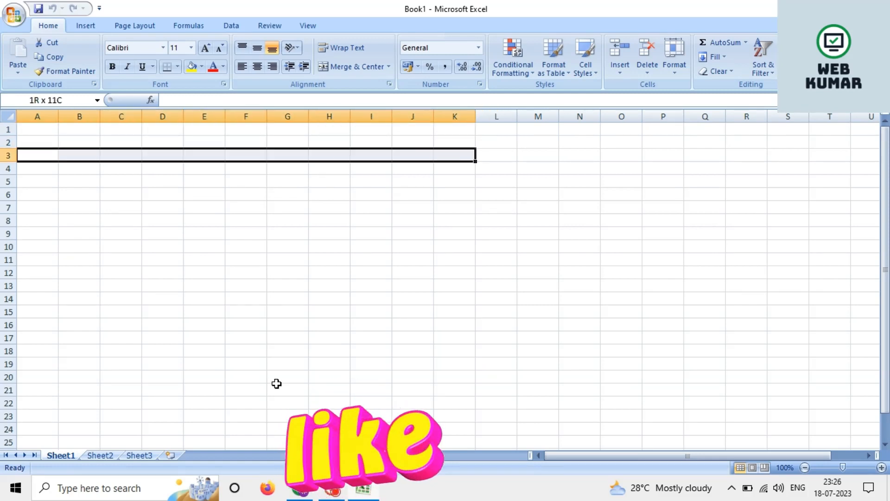
key("shift+Right")
Step: Return to A1 and select the column A cells from A1 down to A17
key("Left")
key("Up")
key("Up")
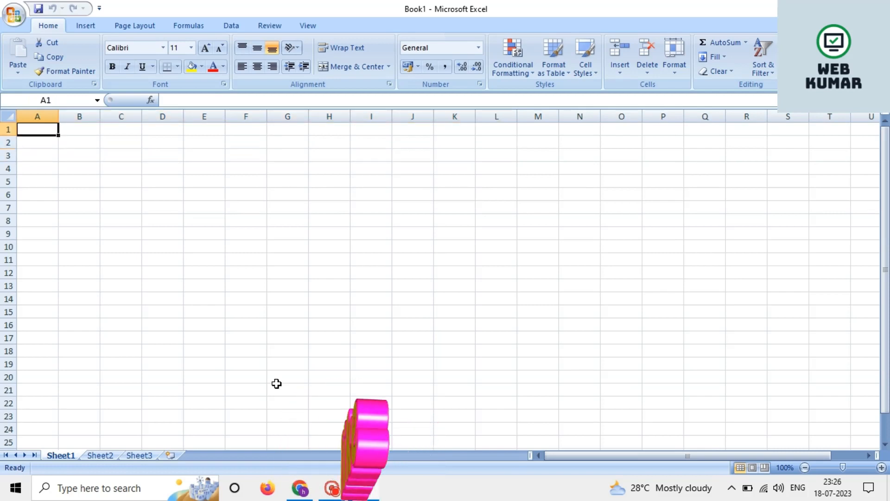
key("shift+Down")
key("shift+Down")
key("shift+Down")
key("shift+Down")
key("shift+Down")
key("shift+Down")
key("shift+Down")
key("shift+Down")
key("shift+Down")
key("shift+Down")
key("shift+Down")
key("shift+Down")
key("shift+Down")
key("shift+Down")
key("shift+Down")
key("shift+Down")
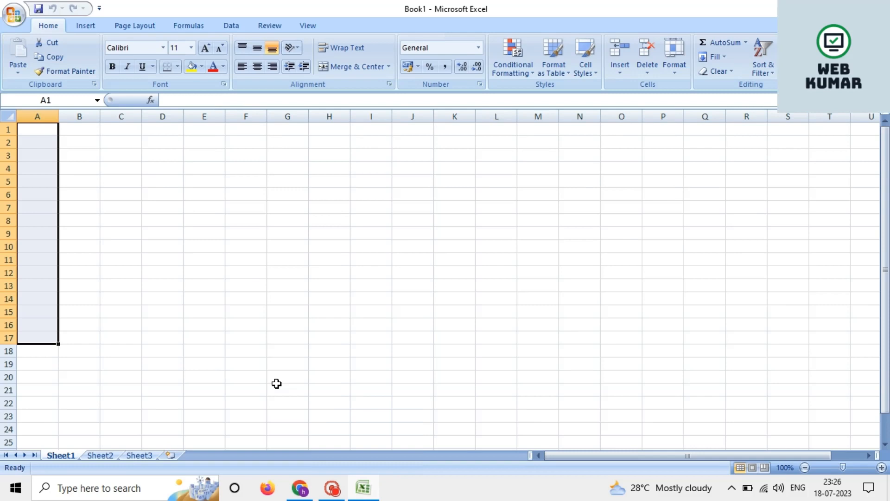
Step: Select the column B cells from B1 down to about row 19
key("Right")
key("shift+Down")
key("shift+Down")
key("shift+Down")
key("shift+Down")
key("shift+Down")
key("shift+Down")
key("shift+Down")
key("shift+Down")
key("shift+Down")
key("shift+Down")
key("shift+Down")
key("shift+Down")
key("shift+Down")
key("shift+Down")
key("shift+Down")
key("shift+Down")
key("shift+Down")
key("shift+Down")
Step: Select the column C cells from C1 down to about row 16
key("Right")
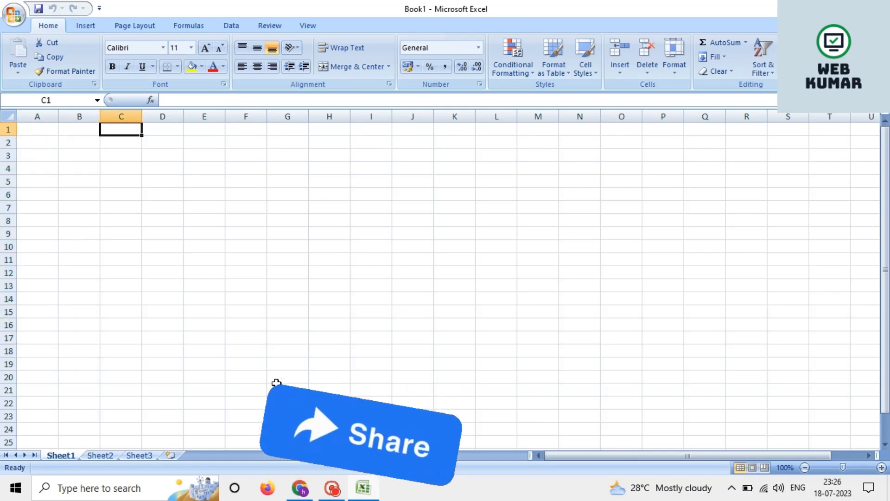
key("shift+Down")
key("shift+Down")
key("shift+Down")
key("shift+Down")
key("shift+Down")
key("shift+Down")
key("shift+Down")
key("shift+Down")
key("shift+Down")
key("shift+Down")
key("shift+Down")
key("shift+Down")
key("shift+Down")
key("shift+Down")
key("shift+Down")
Step: Move the active cell through D1, D2, A2, B2 and C2 and check the cell address shown for it
key("Right")
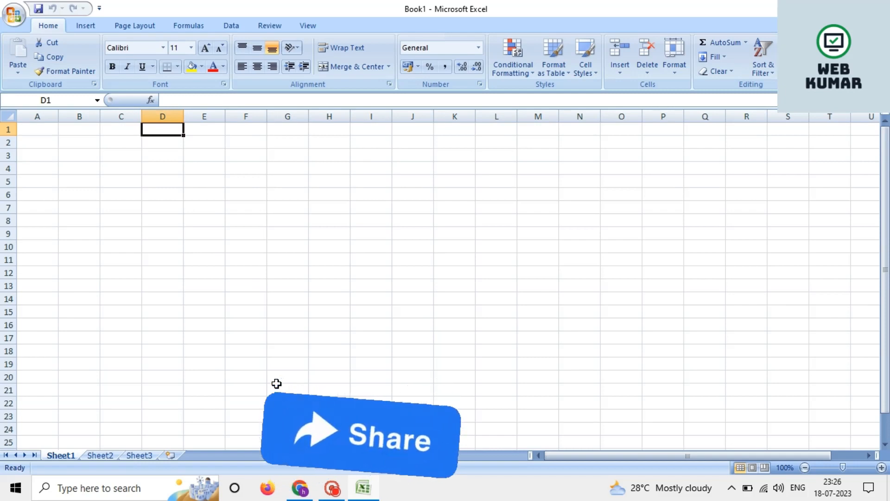
key("Down")
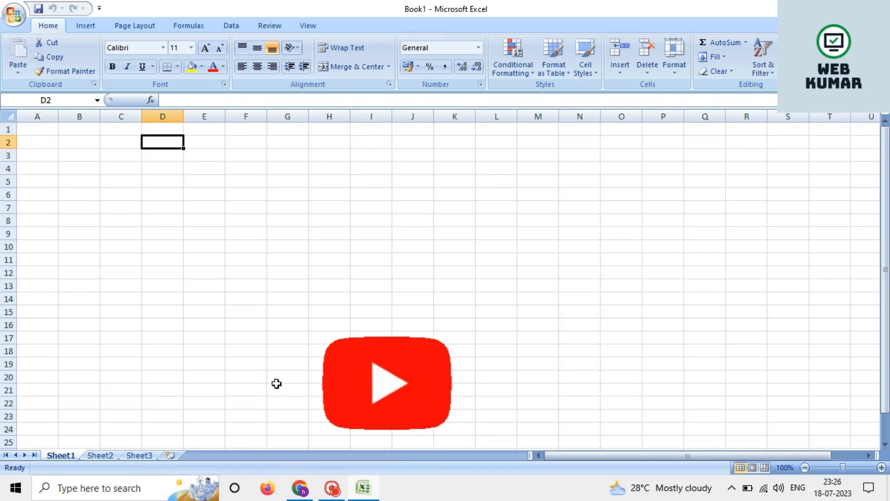
key("Left")
key("Left")
key("Left")
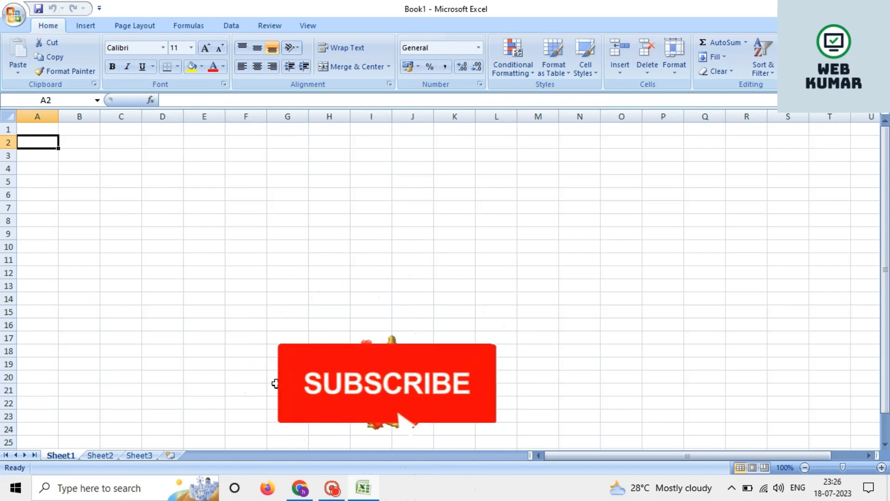
key("Right")
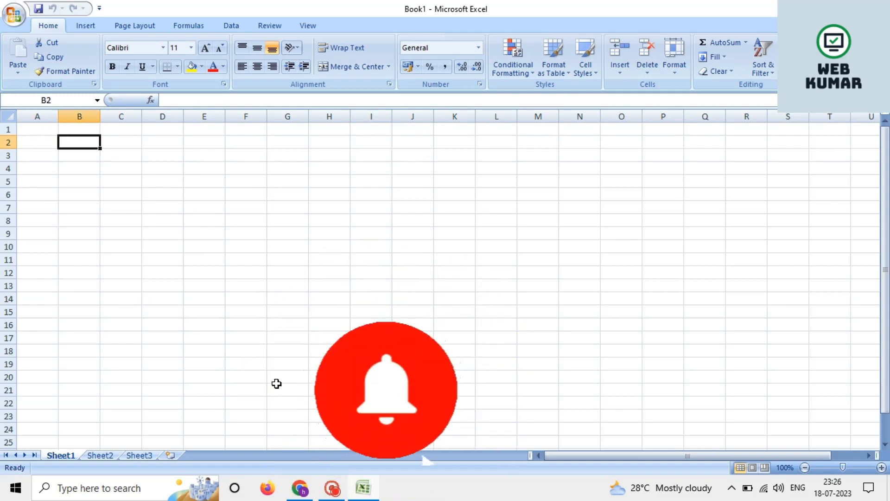
key("Left")
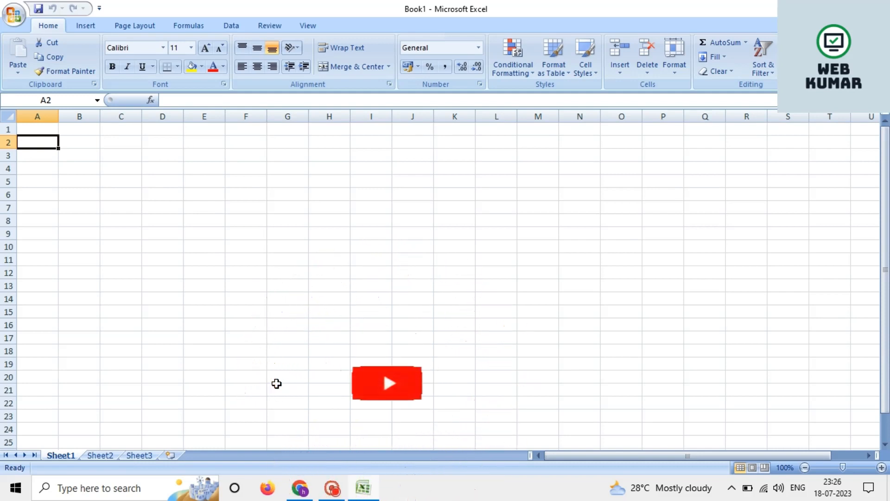
key("Right")
key("Right")
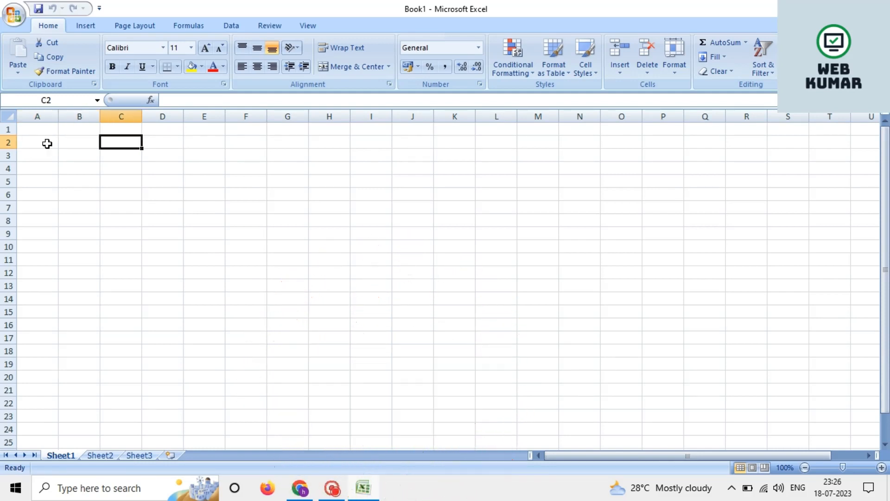
left_click(59, 100)
left_click(60, 100)
Step: Select the block of cells from C8 to J12, extending it across columns and down rows
left_click(109, 221)
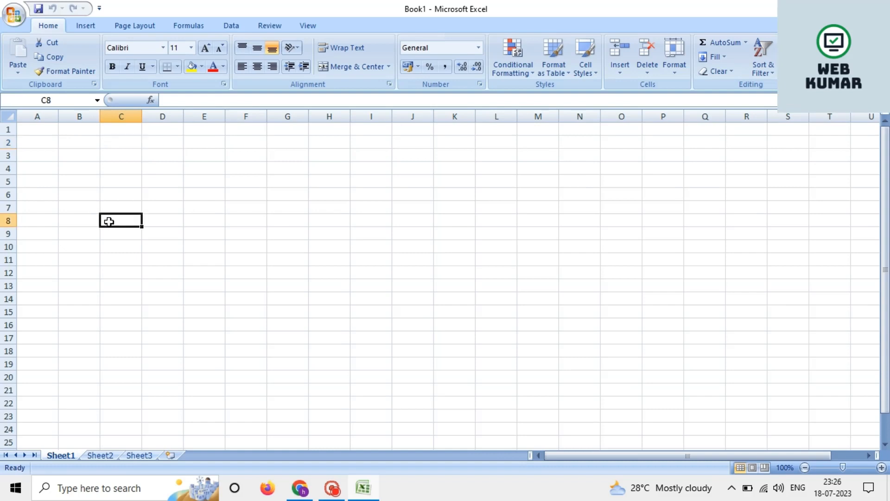
key("shift+Right")
key("shift+Right")
key("shift+Right")
key("shift+Down")
key("shift+Down")
key("shift+Right")
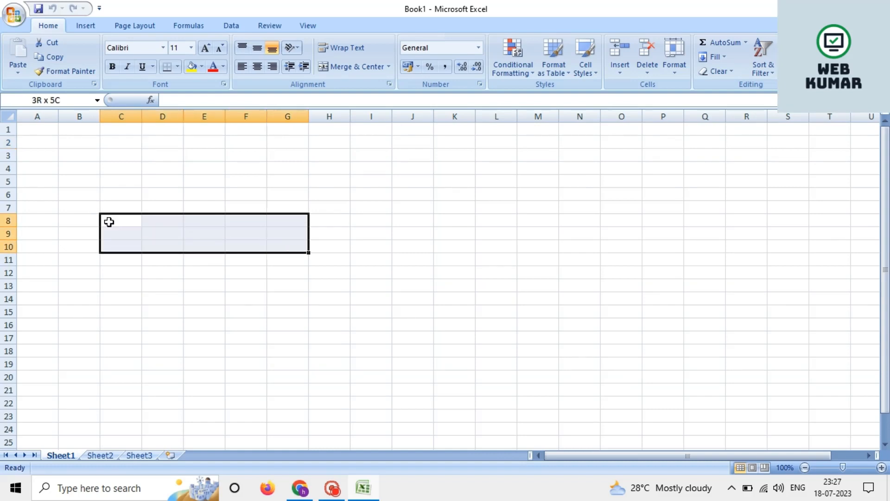
key("shift+Right")
key("shift+Down")
key("shift+Right")
key("shift+Down")
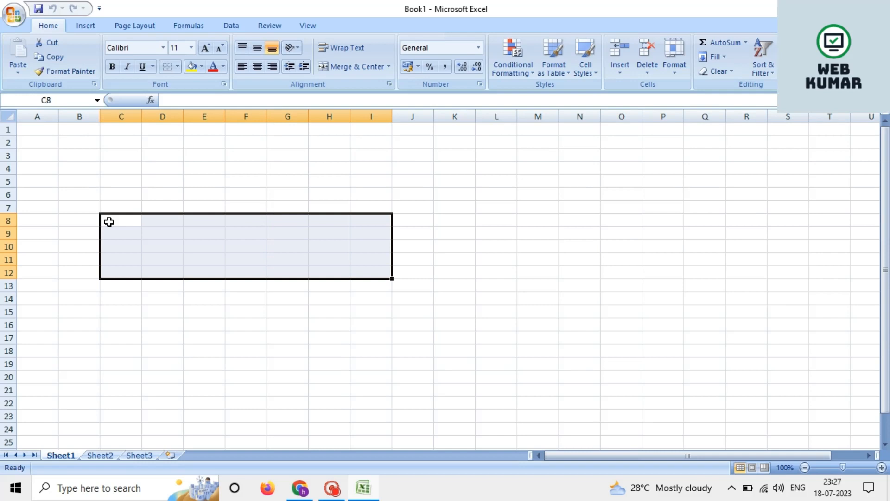
key("shift+Right")
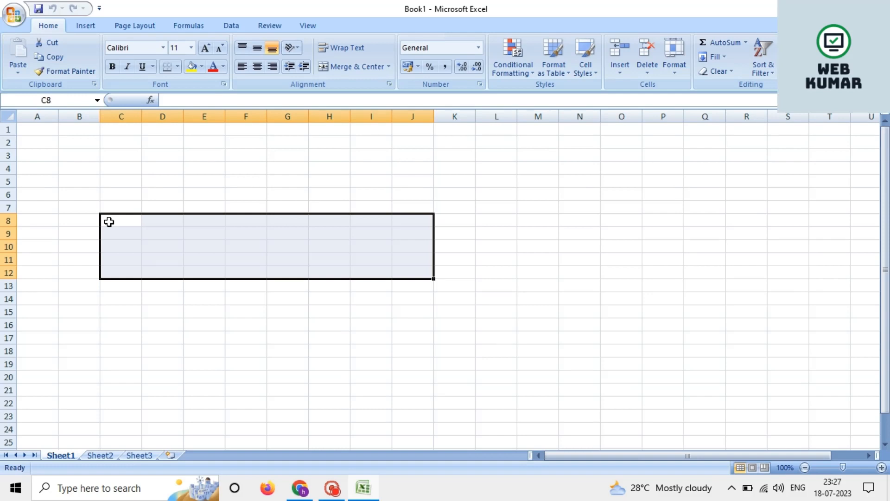
Step: Clear the block selection and move the active cell to F8, E6 and H5, then along row 5 to G5
key("Right")
key("Right")
key("Right")
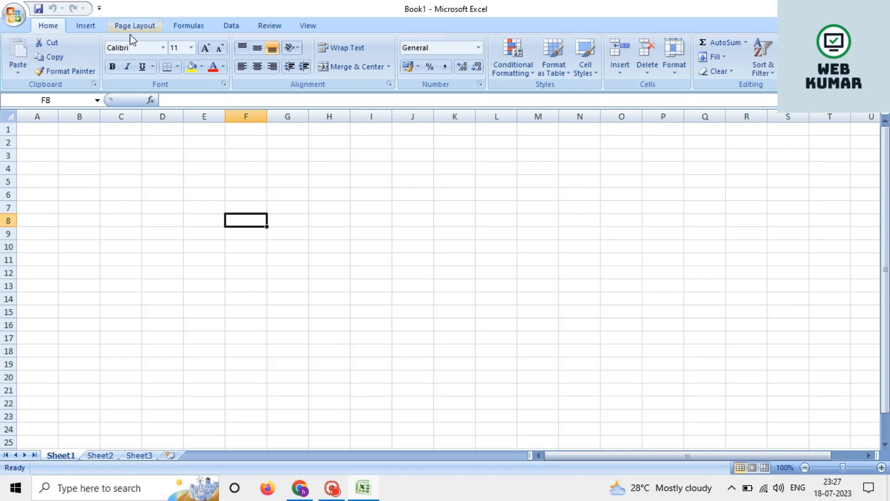
left_click(213, 196)
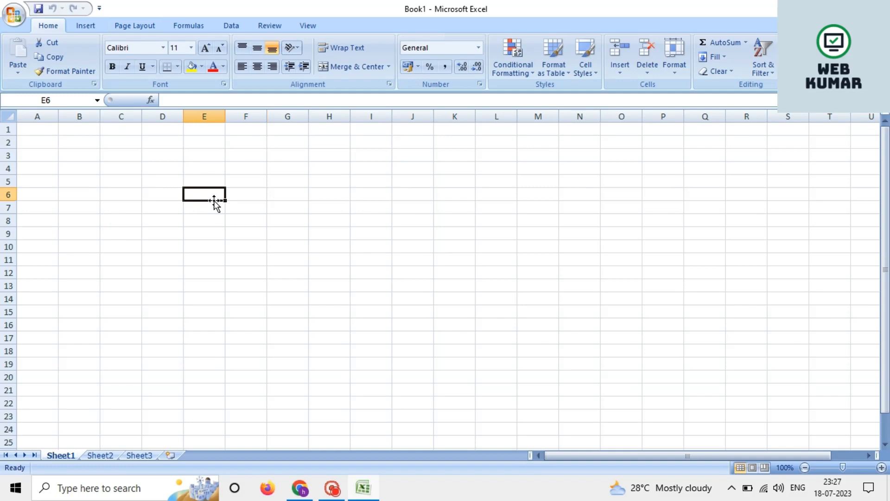
left_click(329, 179)
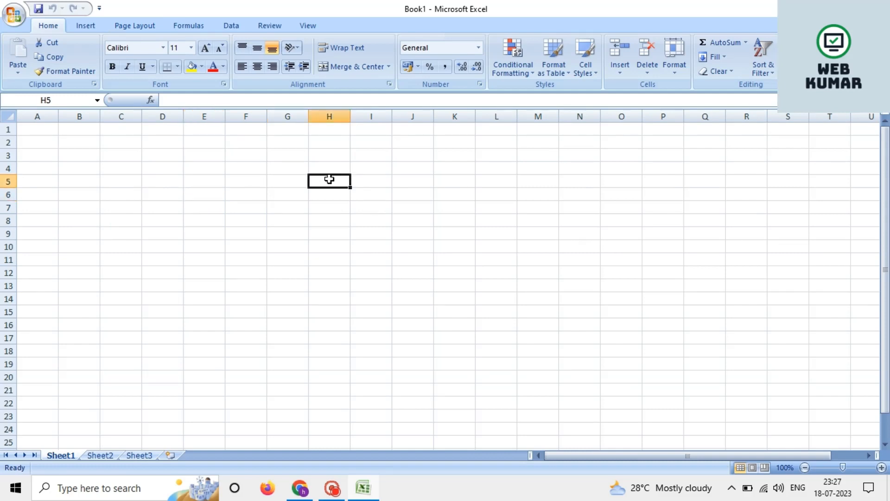
key("Right")
key("Right")
key("Left")
key("Left")
key("Left")
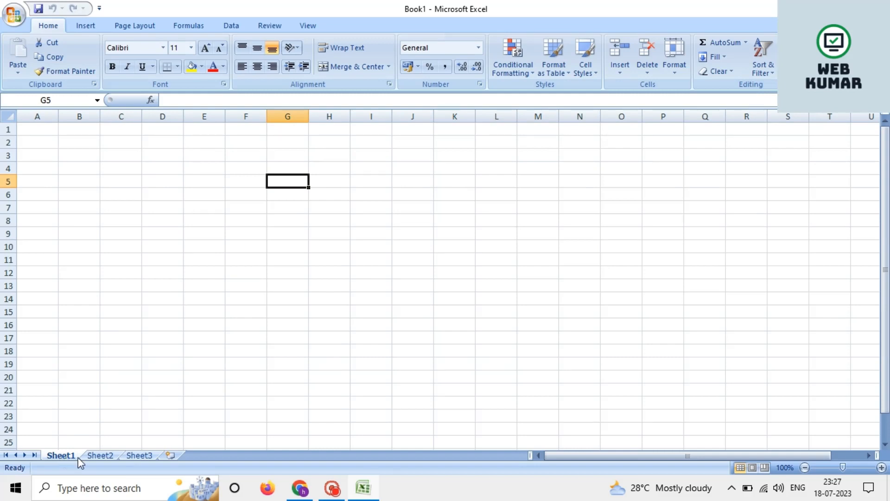
Step: View Sheet2 and Sheet3, then insert two new worksheets after them
left_click(104, 455)
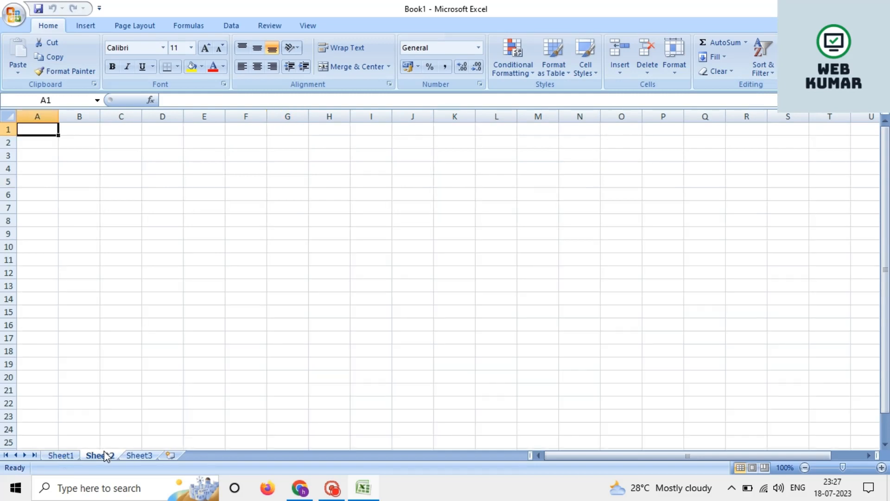
left_click(147, 456)
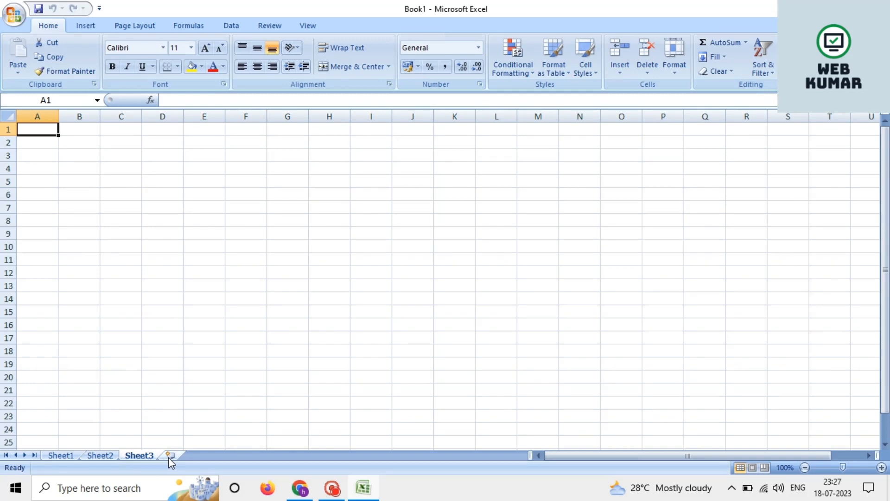
left_click(170, 455)
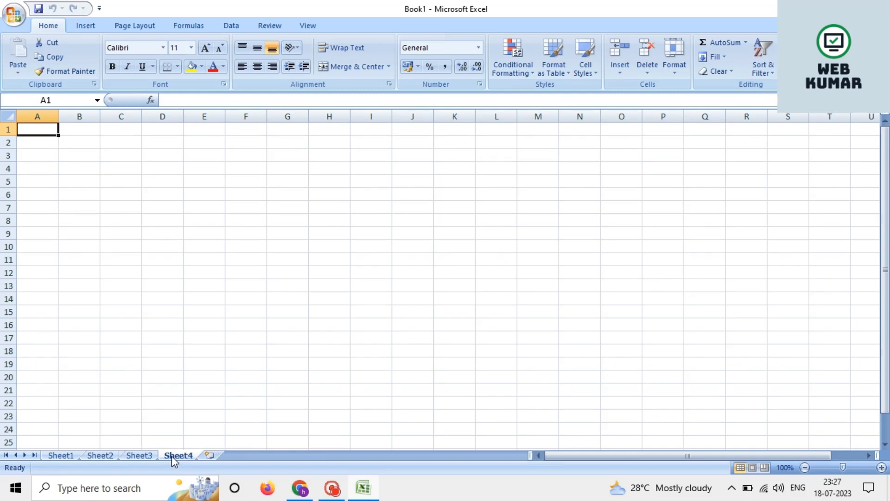
left_click(209, 455)
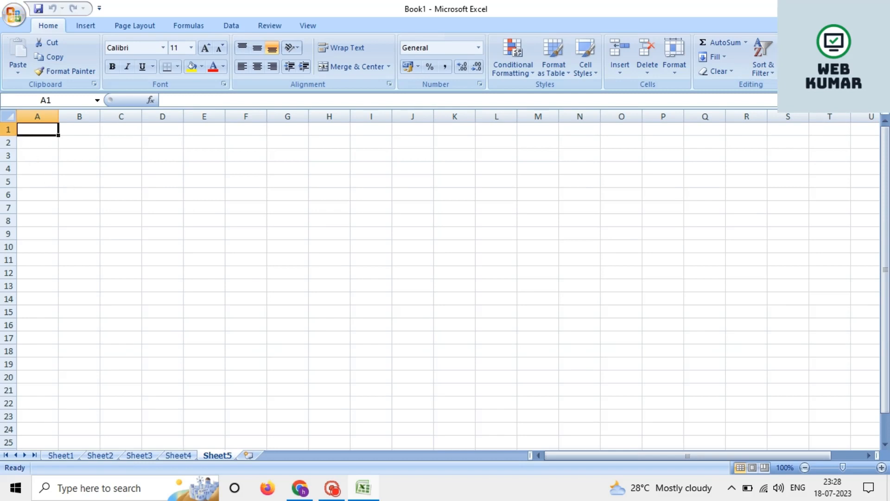
Step: Select every cell of the worksheet, then clear the selection and make C7 the active cell
left_click(11, 117)
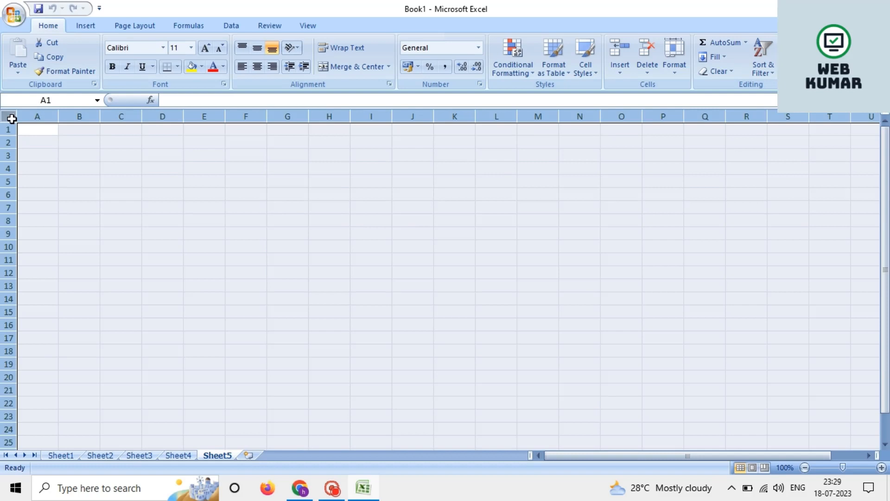
left_click(56, 156)
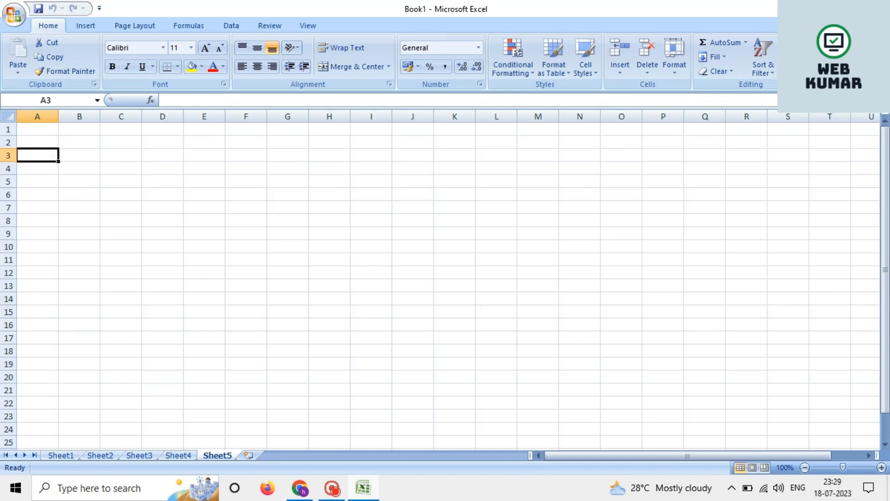
left_click(122, 206)
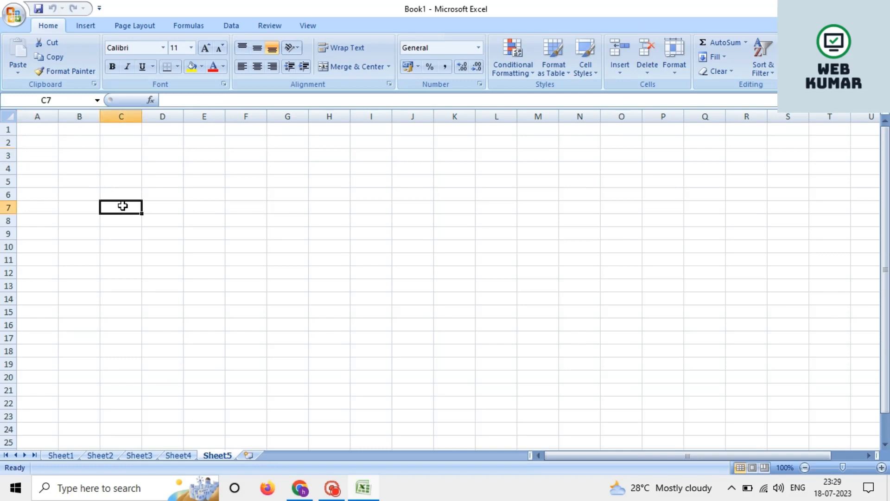
Step: Move the active cell up column C to C3 and open it for editing
key("Up")
key("Up")
key("Up")
key("Up")
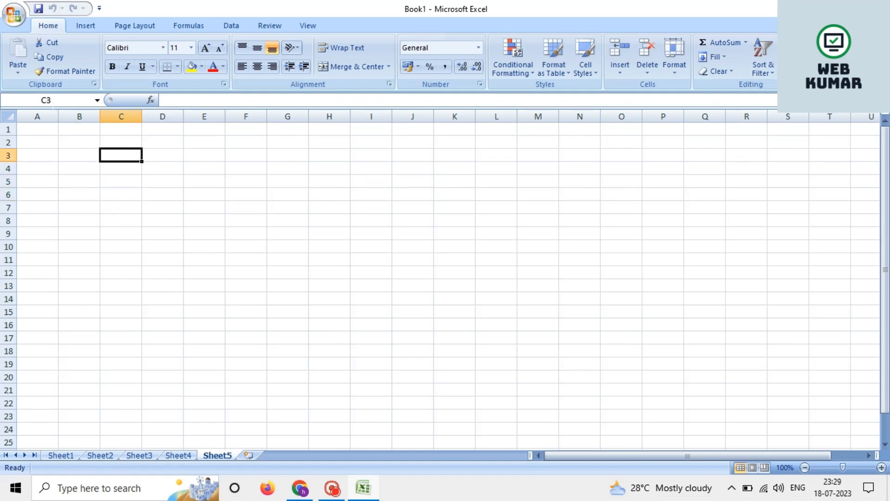
left_click(54, 101)
left_click(54, 101)
left_click(165, 101)
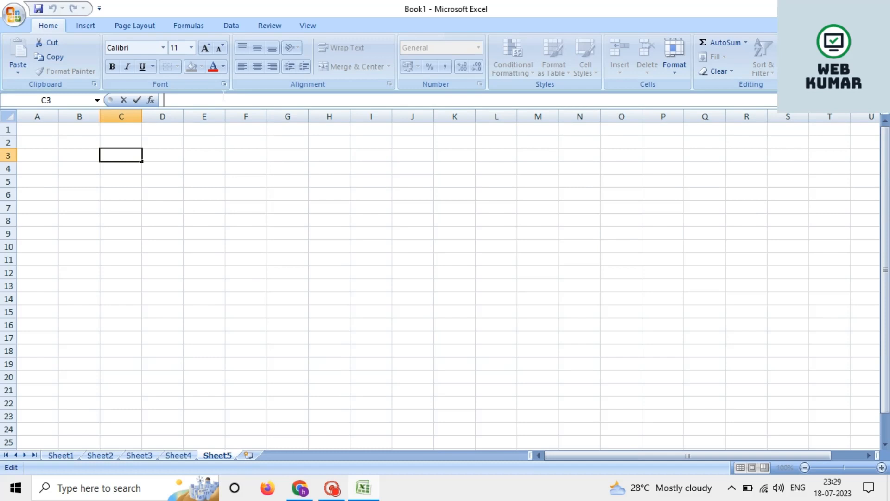
Step: Examine the Insert, Page Layout, Formulas, Data, Review and Home command sets
left_click(81, 30)
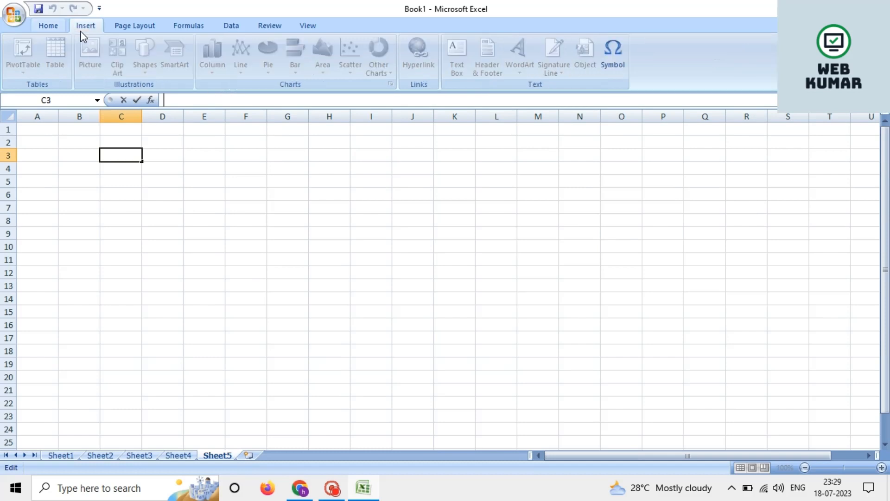
left_click(136, 33)
left_click(198, 26)
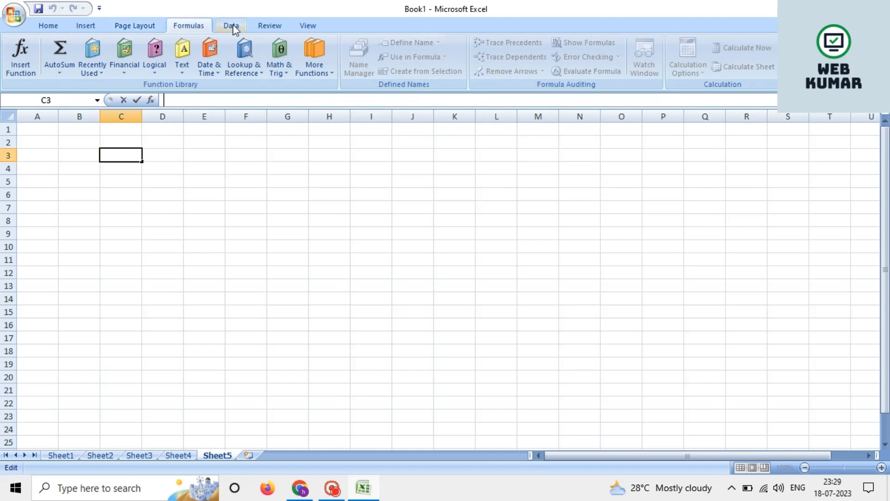
left_click(232, 26)
left_click(262, 27)
left_click(52, 27)
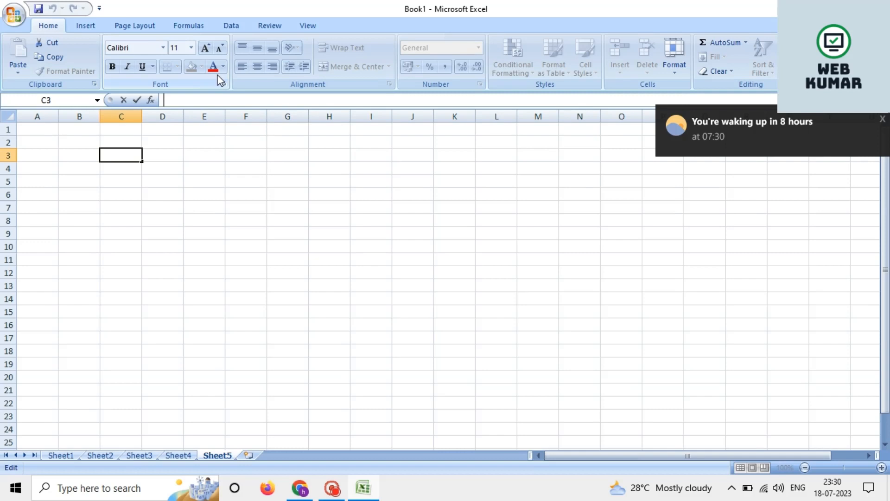
left_click(86, 26)
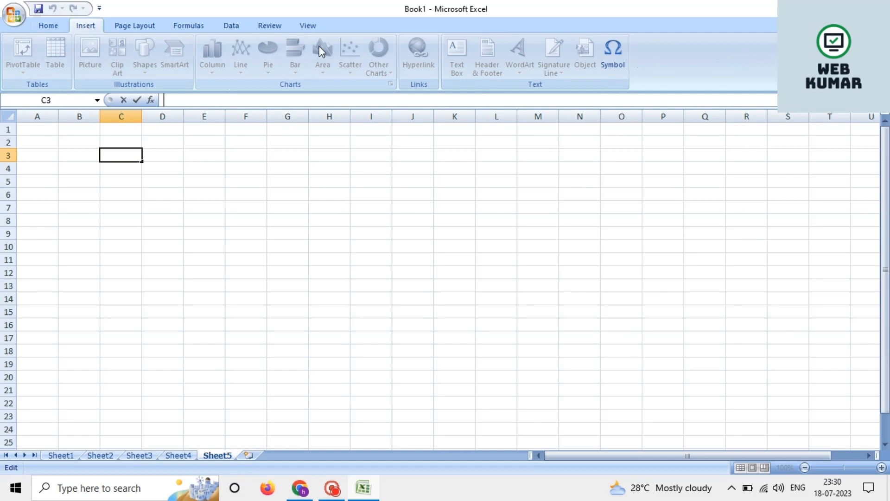
left_click(139, 29)
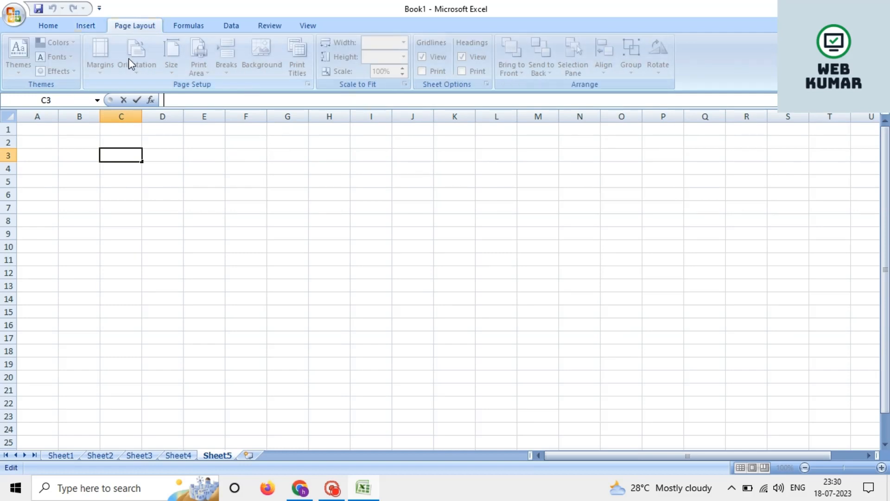
left_click(57, 27)
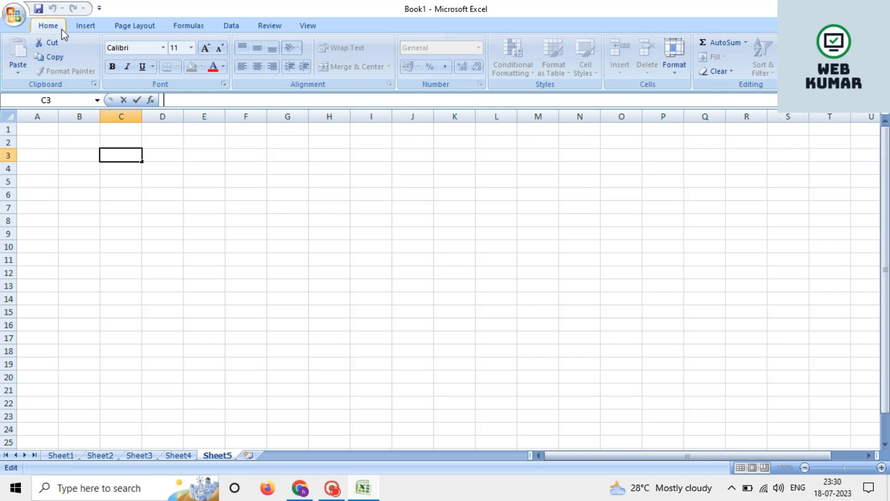
Step: Enter the numbers 56, 78, 45 and 65 in cells C3 to C6
type("56")
left_click(125, 169)
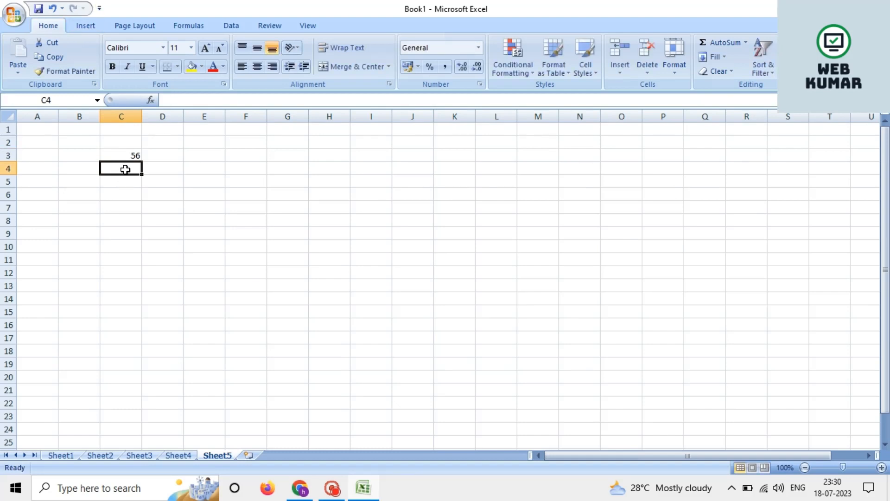
type("78")
key("Return")
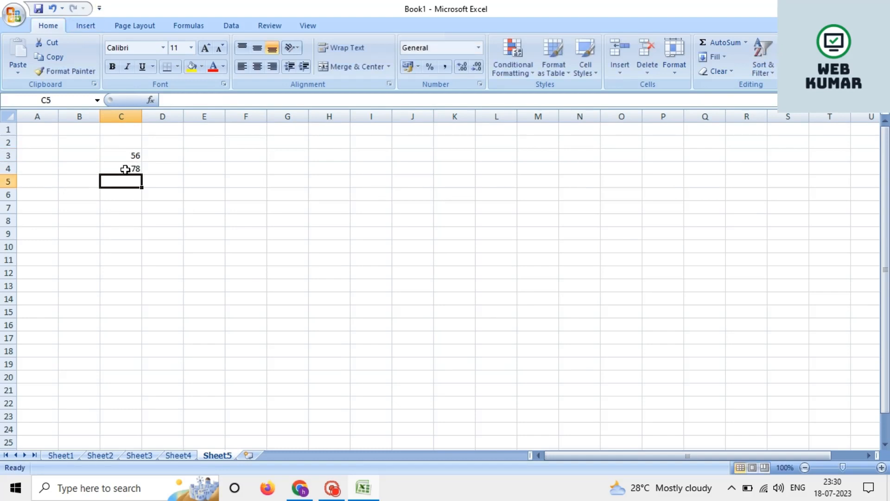
type("45")
key("Return")
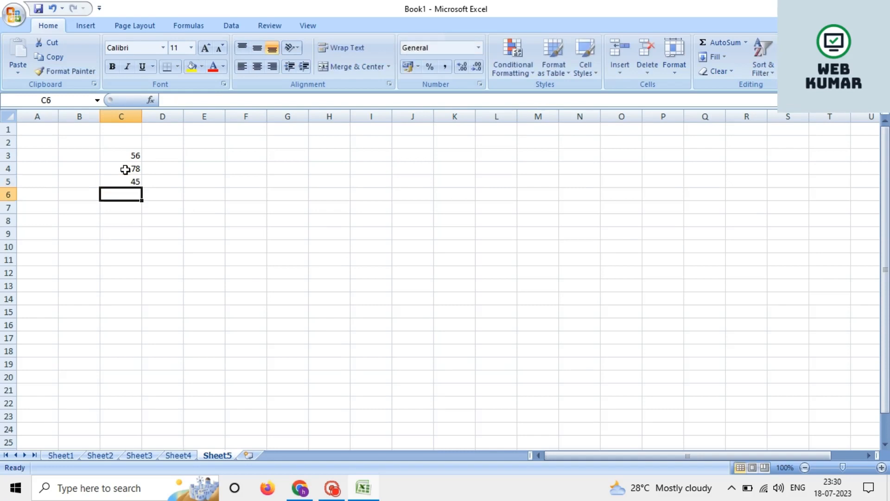
type("65")
key("Return")
Step: Enter a formula in C8 that adds C3, C4, C5 and C6, accepting the proposed correction =C3+C4+C5+C6
key("Return")
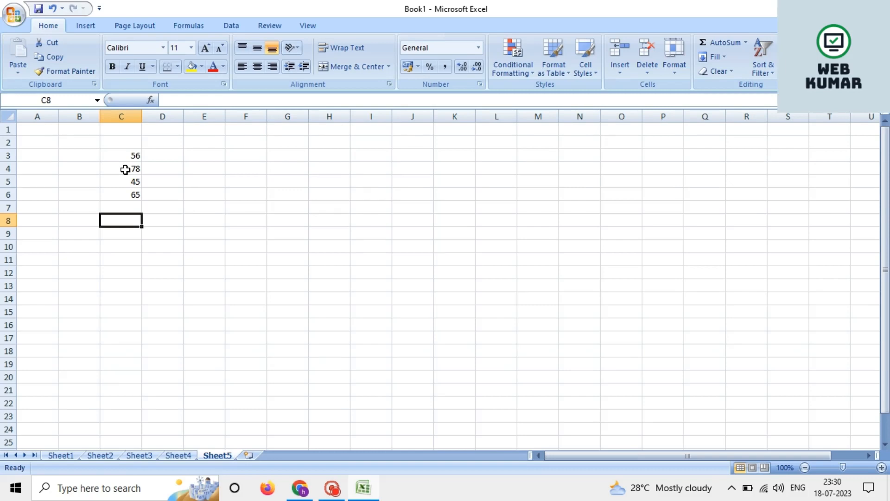
type("=")
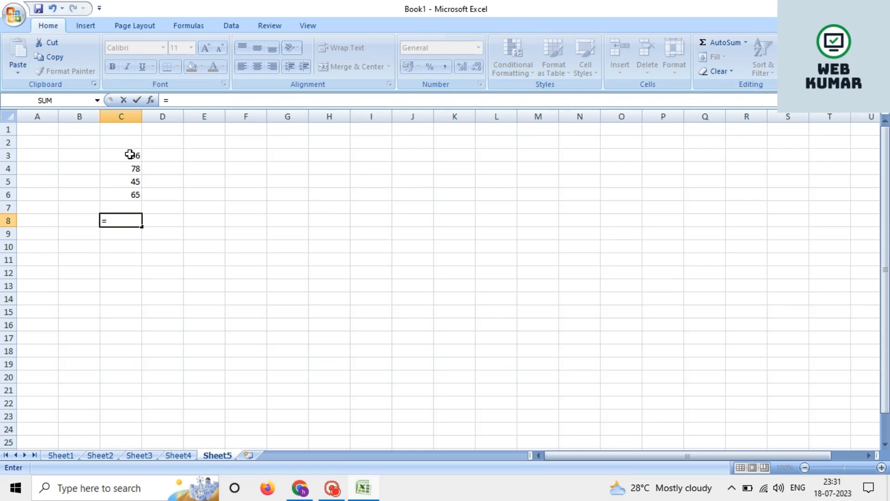
left_click(130, 155)
type("+")
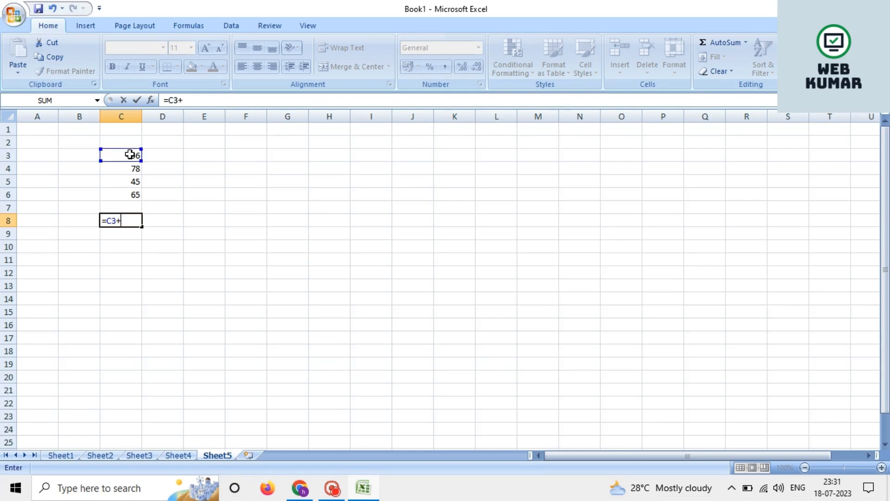
left_click(135, 170)
type("+")
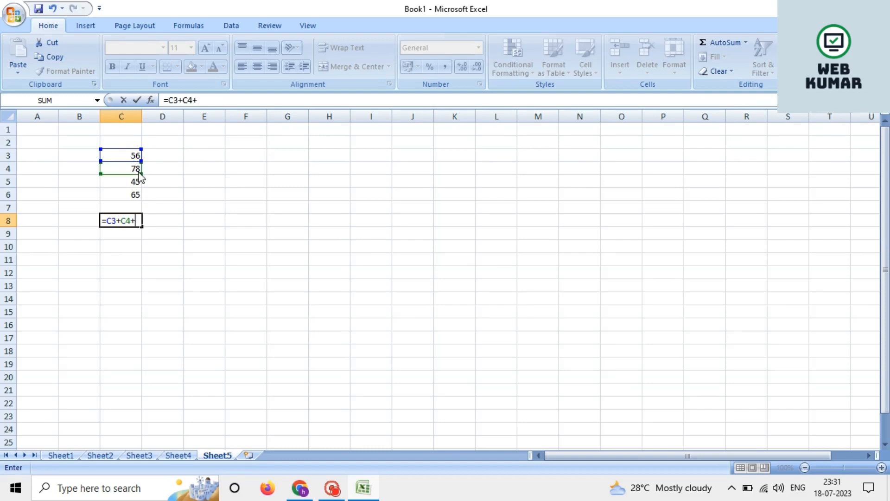
left_click(131, 182)
type("+")
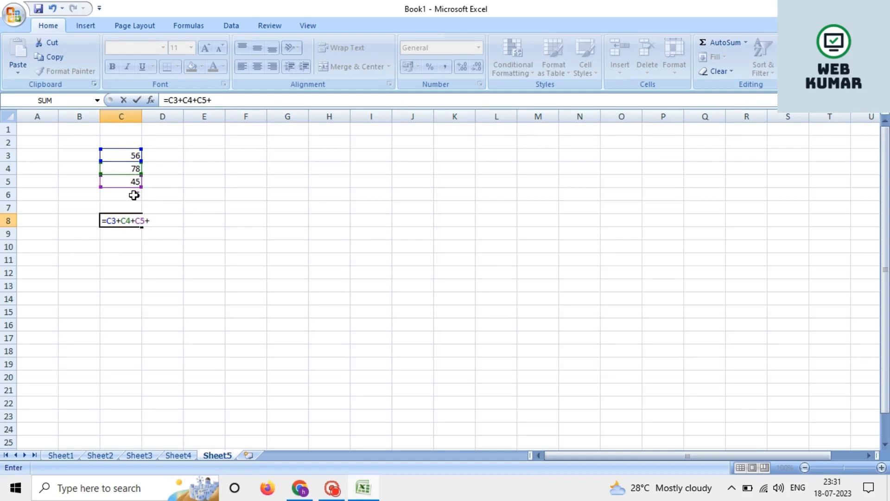
left_click(134, 194)
type("+")
key("Return")
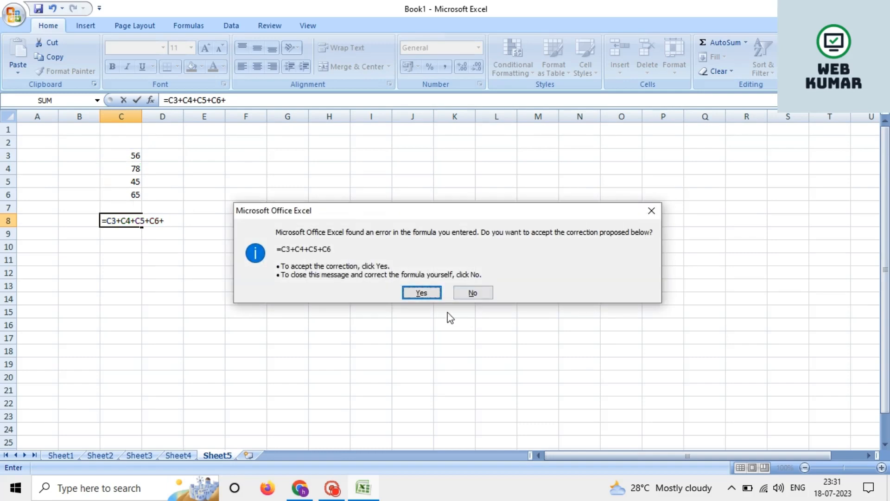
left_click(421, 292)
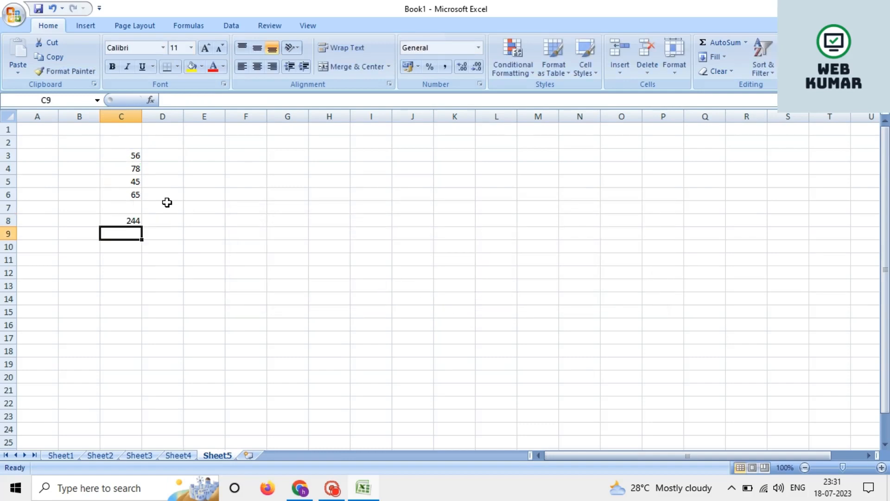
Step: Change the value in C3 to 85, then select C8 to check its addition formula
left_click(137, 158)
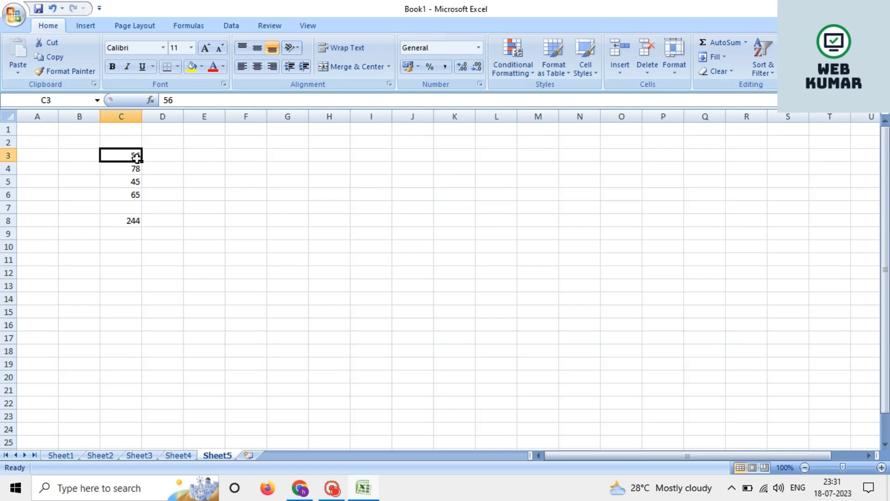
key("BackSpace")
type("85")
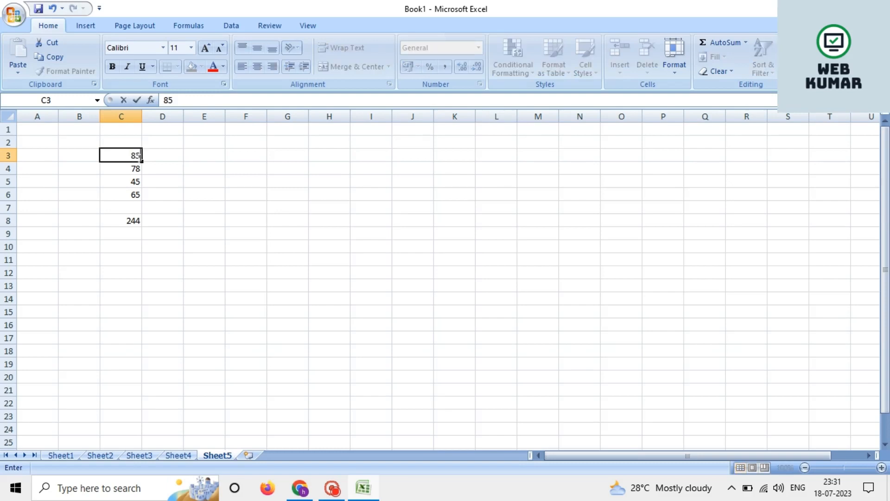
left_click(236, 184)
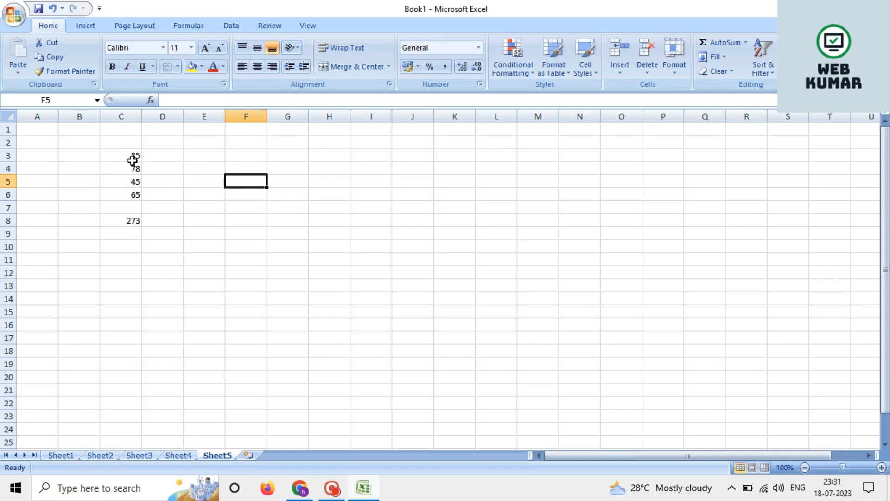
left_click(131, 222)
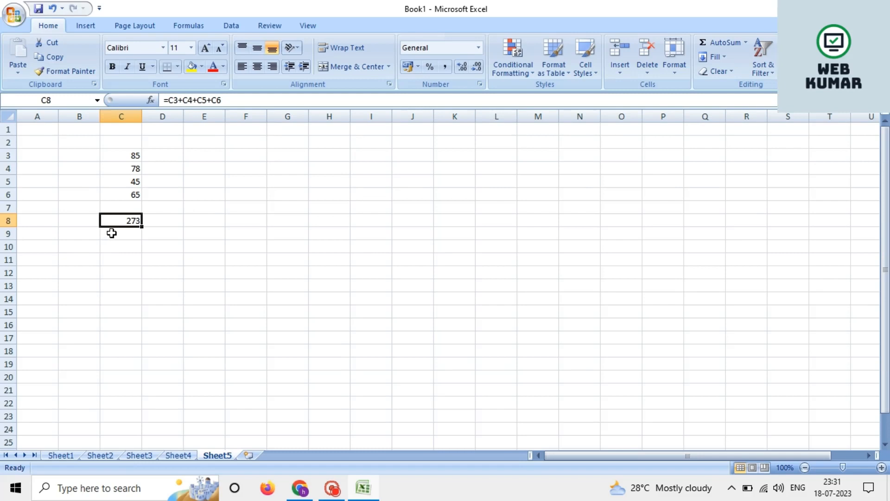
Step: Enter 200 in F3 and 100 in F4, then make F6 the active cell
left_click(256, 157)
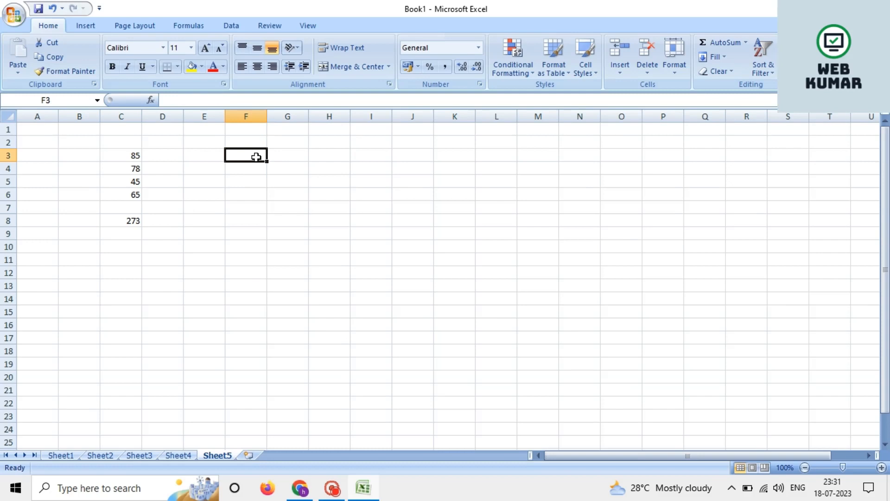
type("200")
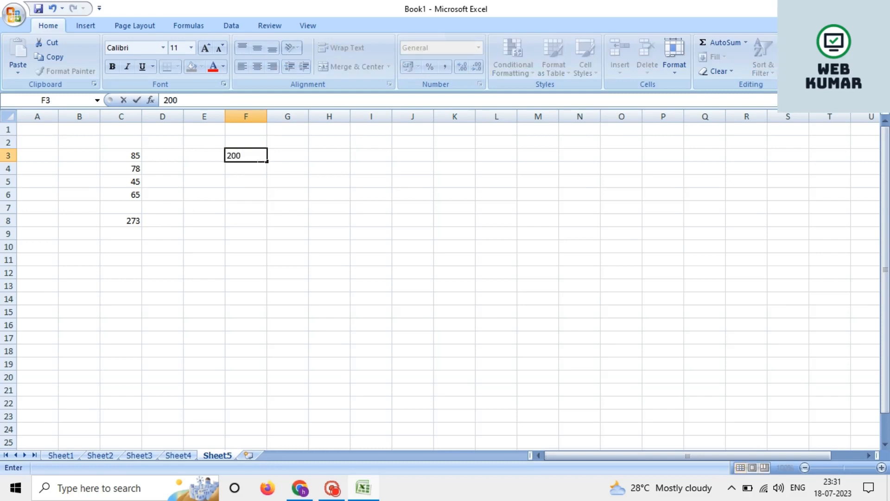
key("Return")
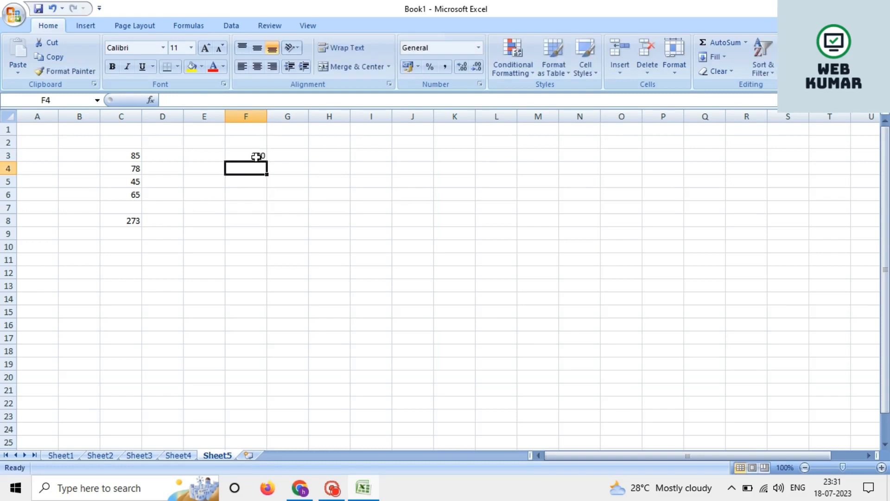
type("100")
key("Return")
key("Return")
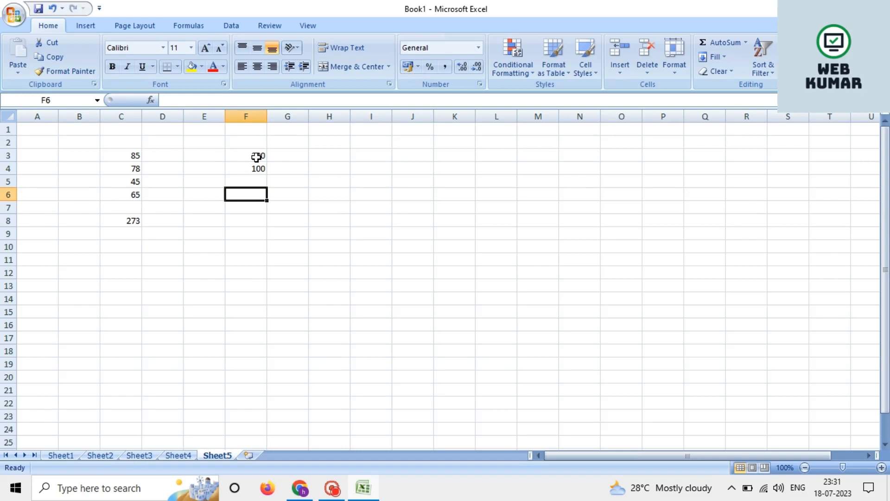
Step: Enter the subtraction formula =F3-F4 in cell F6
type("=")
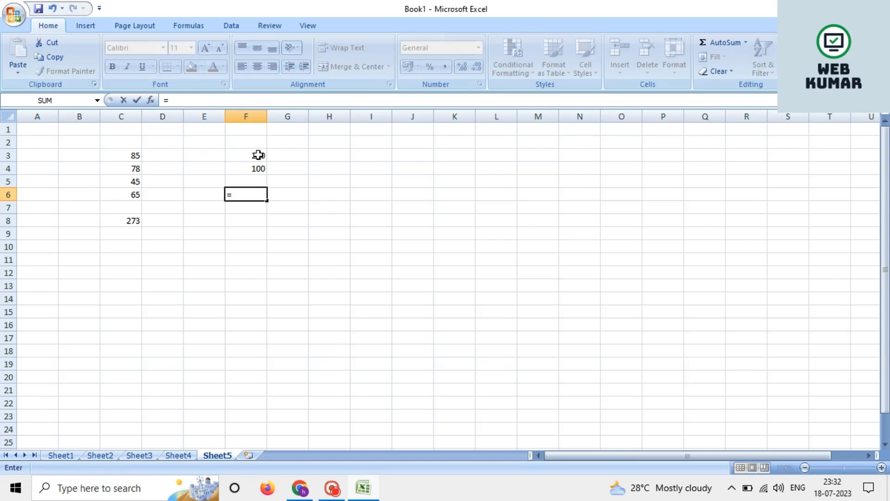
left_click(257, 155)
type("-")
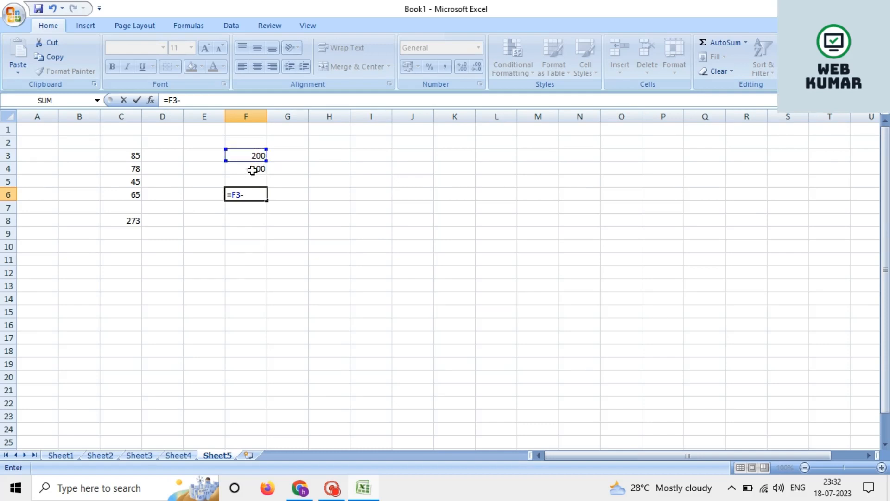
left_click(252, 170)
key("Return")
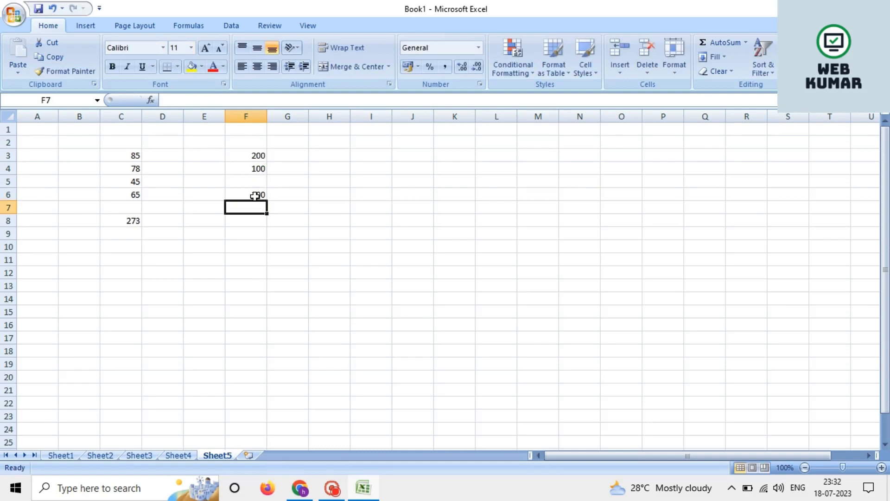
Step: Change the value in F3 to 500 to recalculate the subtraction
left_click(254, 155)
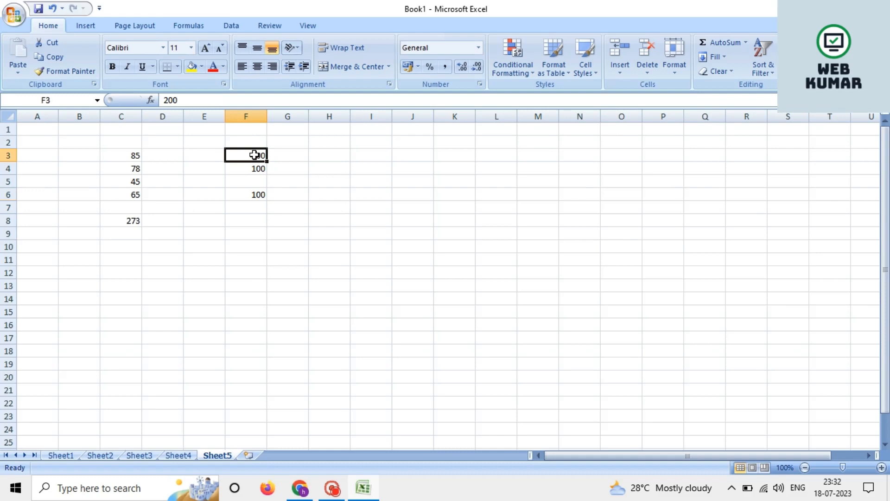
key("BackSpace")
type("500")
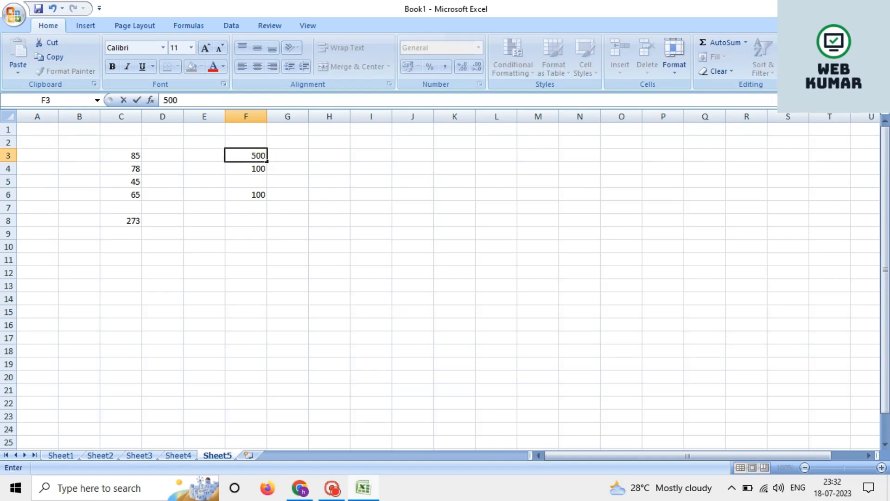
left_click(322, 178)
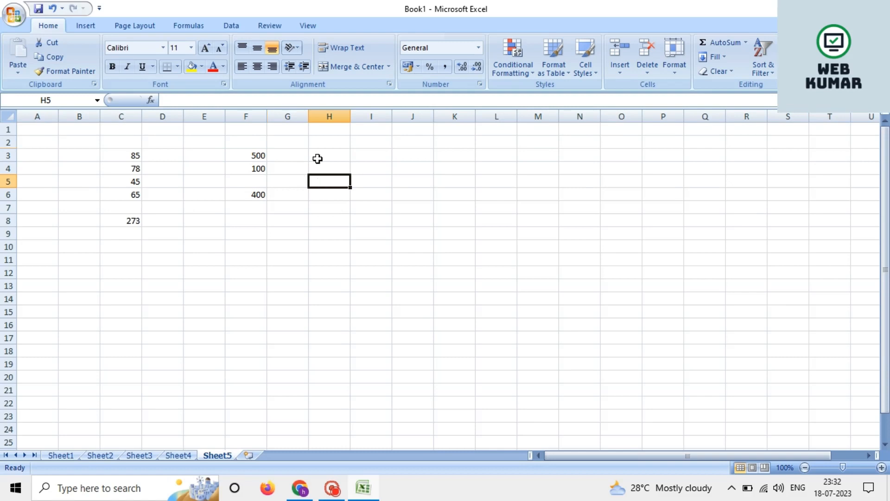
Step: Enter 200 in H3 and 5 in H4, then make H6 the active cell
left_click(318, 158)
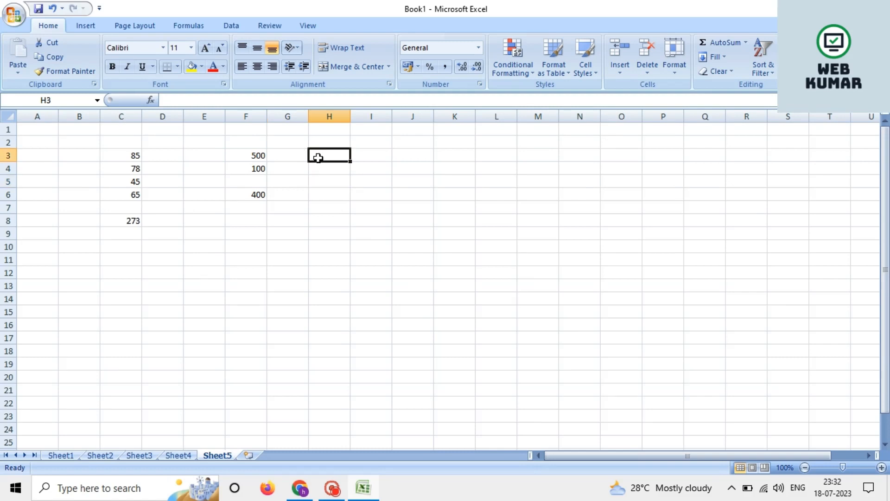
type("200")
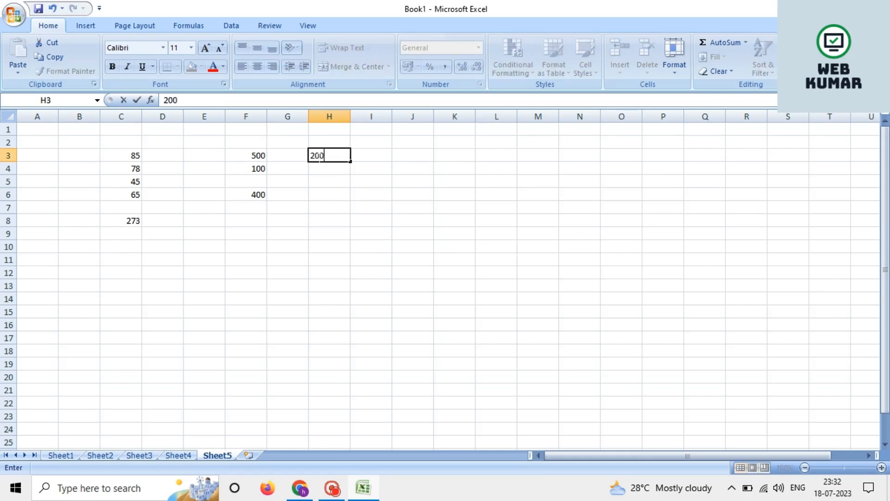
key("Return")
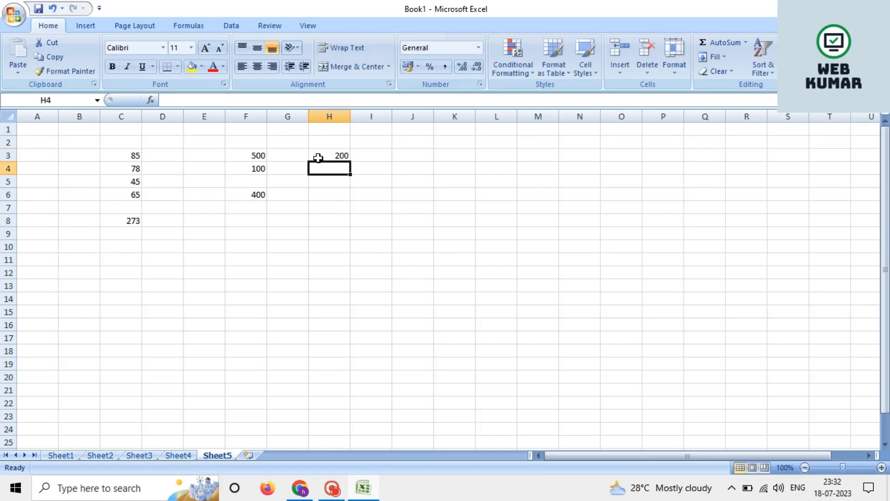
type("5")
key("Return")
key("Return")
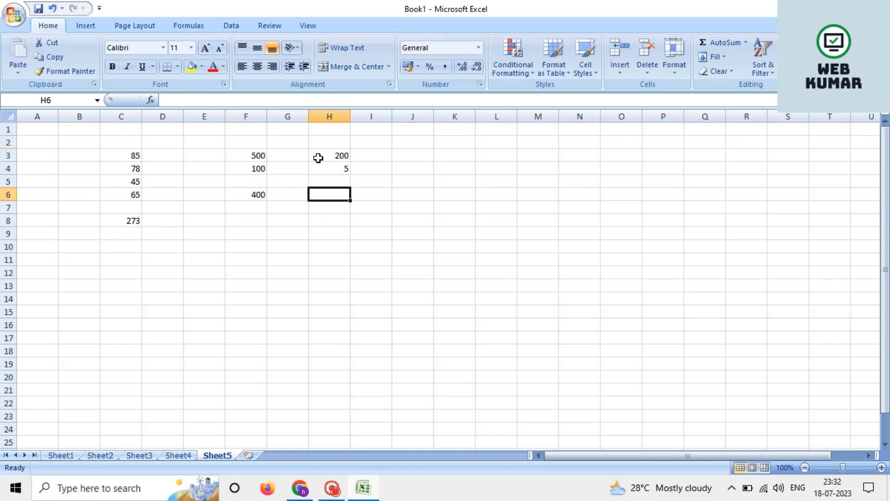
Step: Enter the multiplication formula =H3*H4 in cell H6
type("=")
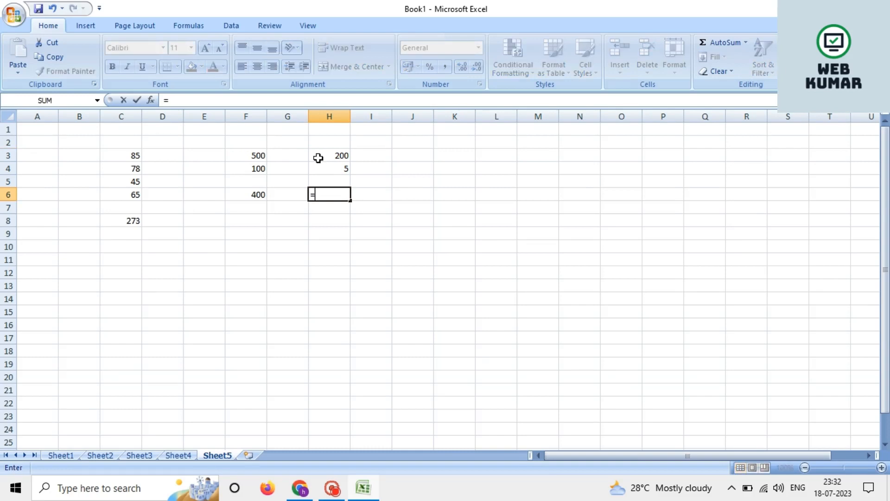
left_click(318, 154)
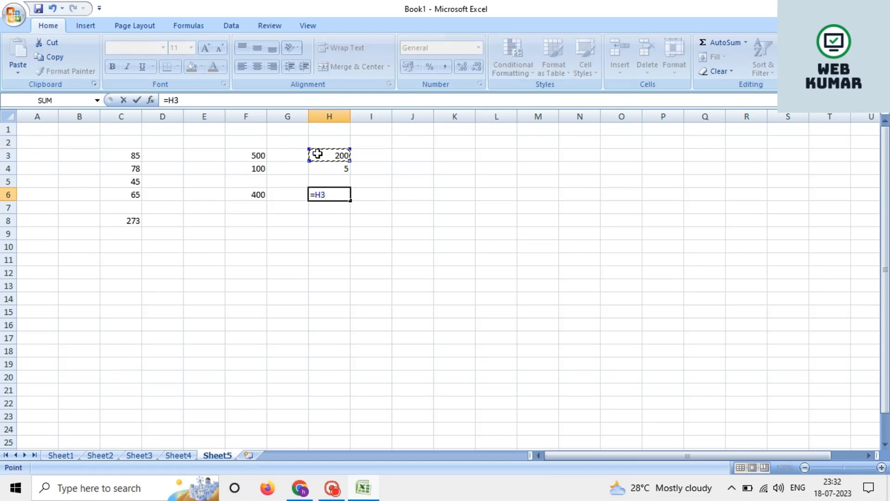
type("*")
left_click(333, 166)
key("Return")
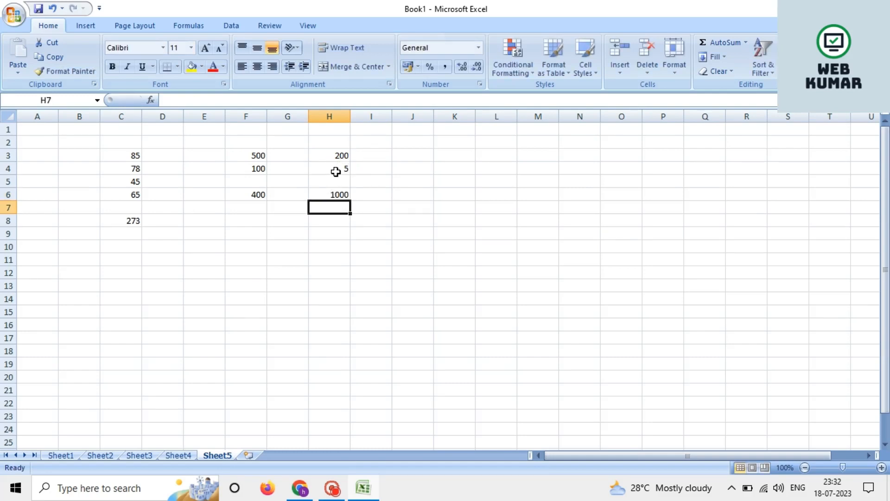
Step: Change the value in H4 to 10 to recalculate the multiplication
left_click(336, 170)
key("BackSpace")
type("10")
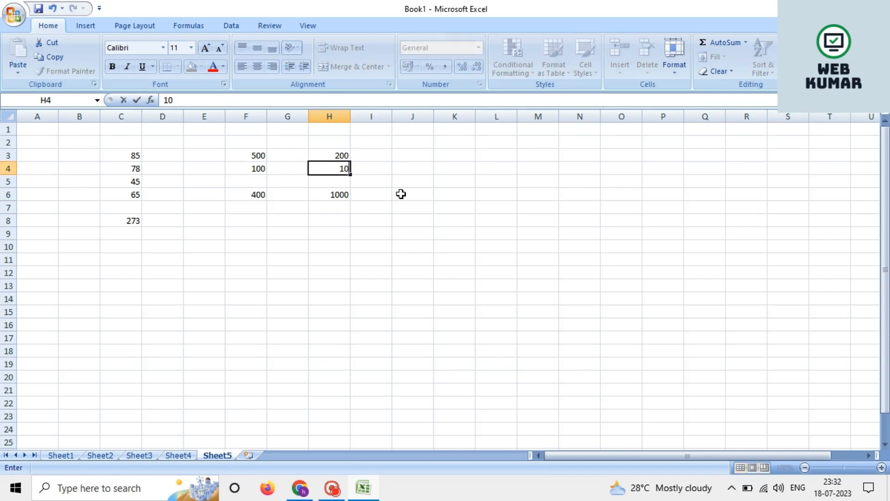
left_click(432, 194)
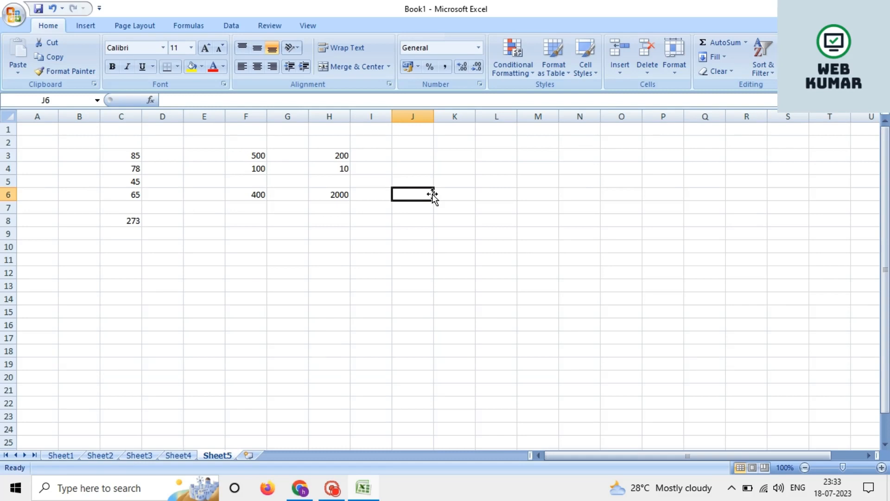
Step: Enter Sunday in K3 and autofill the weekday series down to Saturday in K9
left_click(471, 160)
type("sunday")
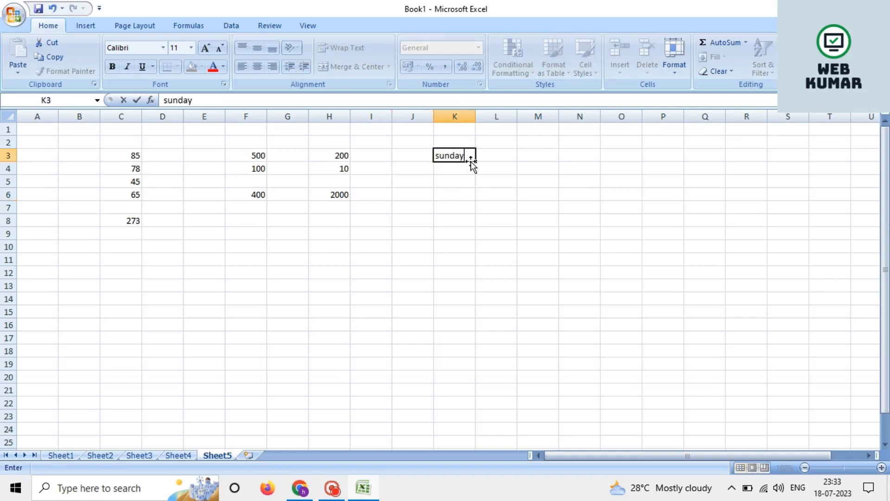
left_click(520, 153)
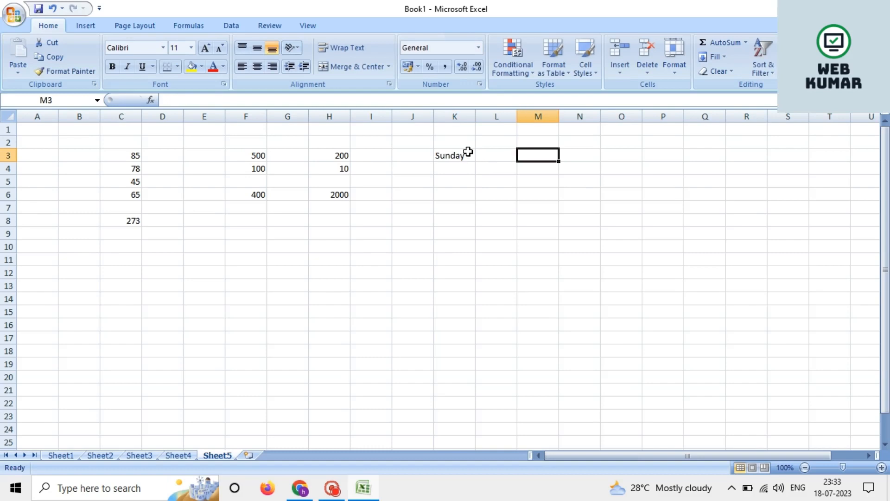
left_click(458, 154)
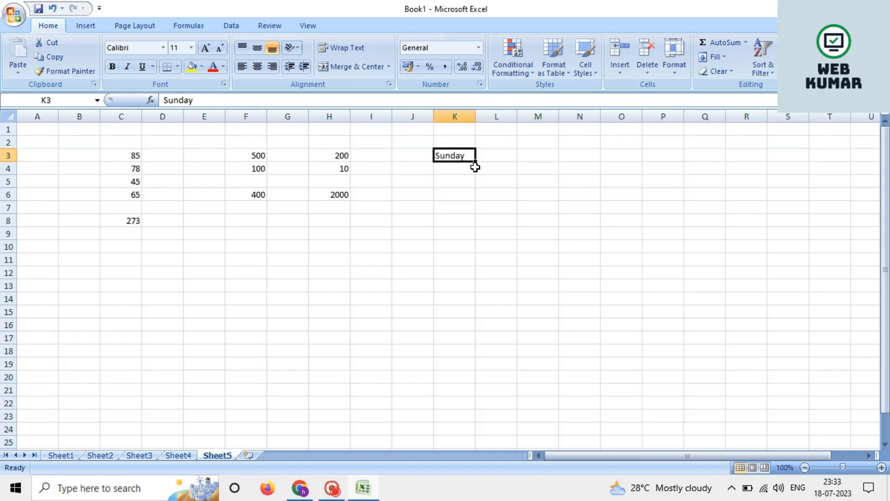
left_click_drag(477, 163, 478, 240)
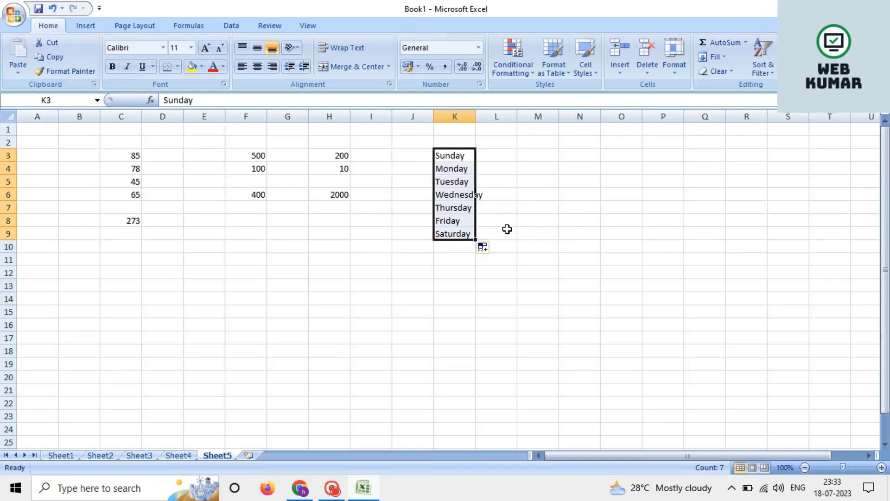
left_click(533, 218)
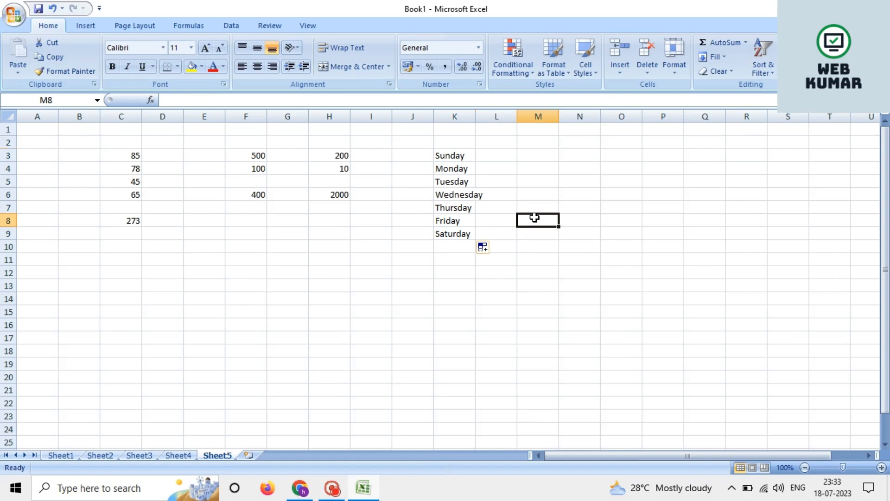
Step: Try to autofill a month series from M3 down to M5 starting with the entry januaray
left_click(543, 160)
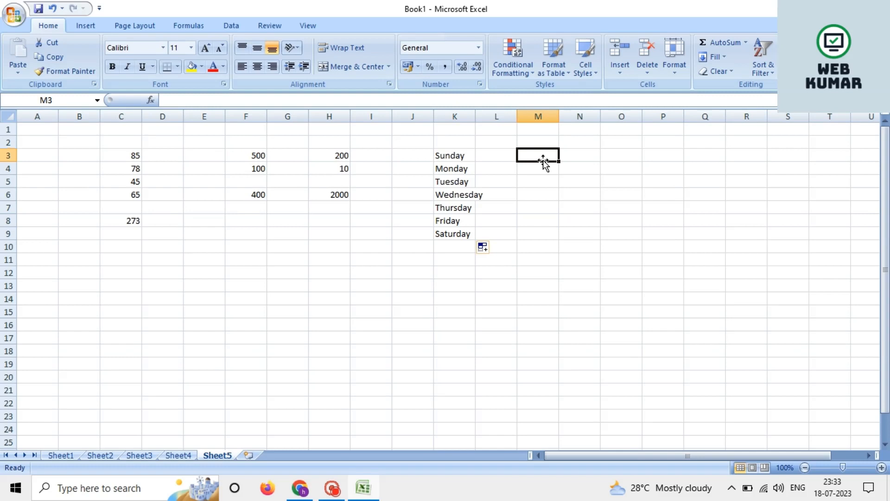
type("an")
key("BackSpace")
key("BackSpace")
type("j")
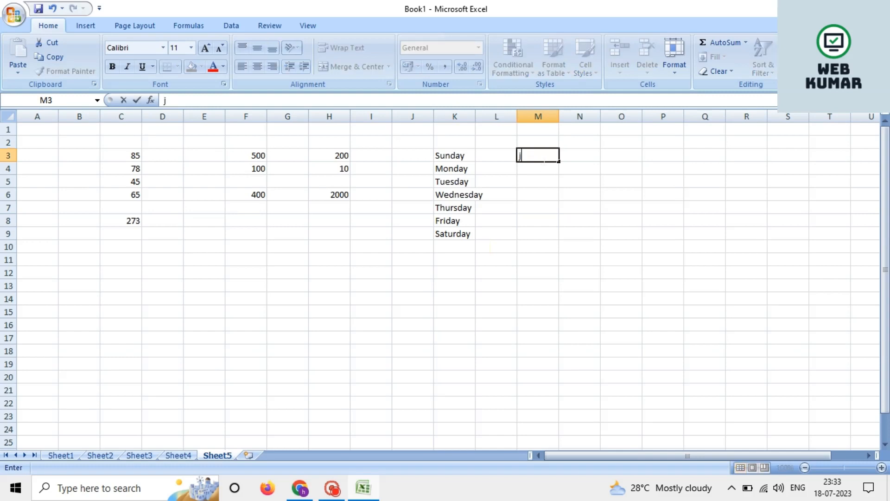
type("anuaray")
left_click(578, 145)
left_click(542, 157)
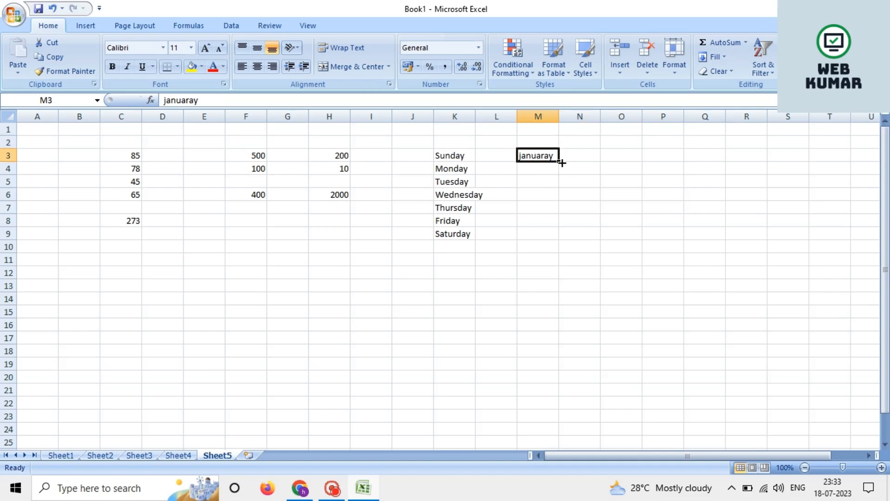
left_click_drag(562, 163, 556, 188)
left_click(578, 168)
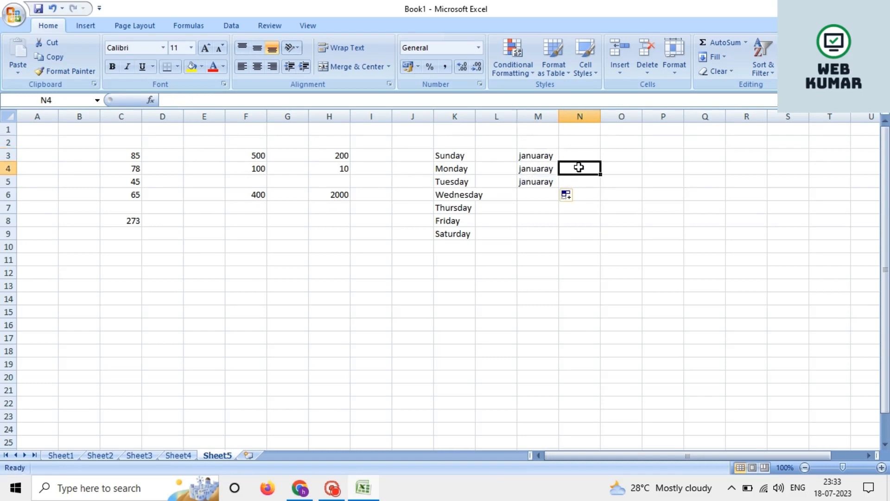
Step: Clear the misspelled month entries from cells M3 to M5
left_click(548, 156)
key("Delete")
left_click(541, 168)
key("Delete")
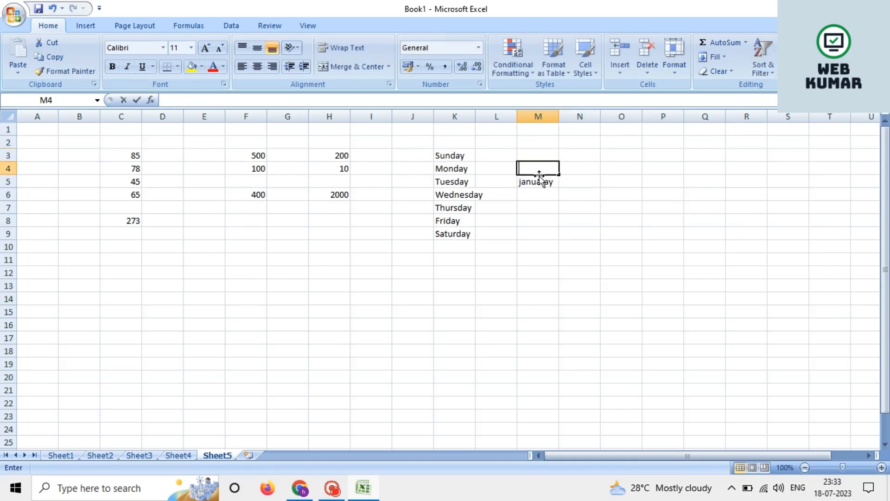
left_click(542, 181)
key("Delete")
Step: Enter january in M2 and autofill the month series down to september in M10
left_click(549, 146)
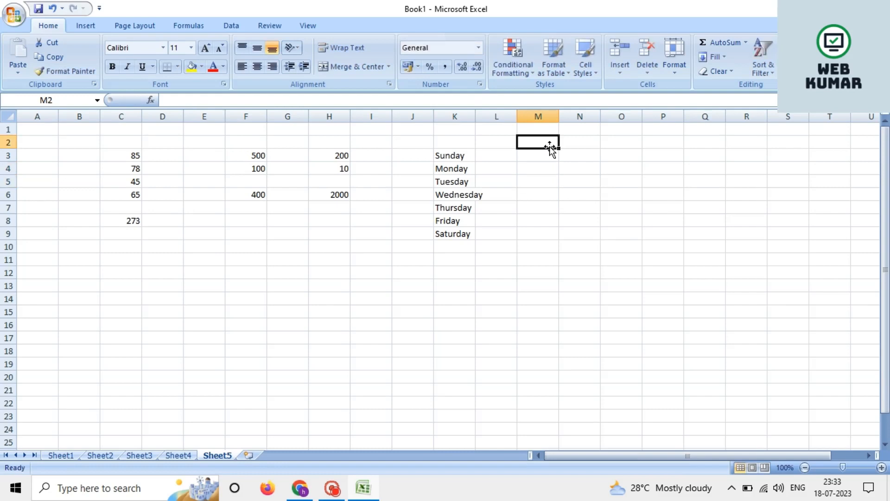
type("j")
key("BackSpace")
type("jna")
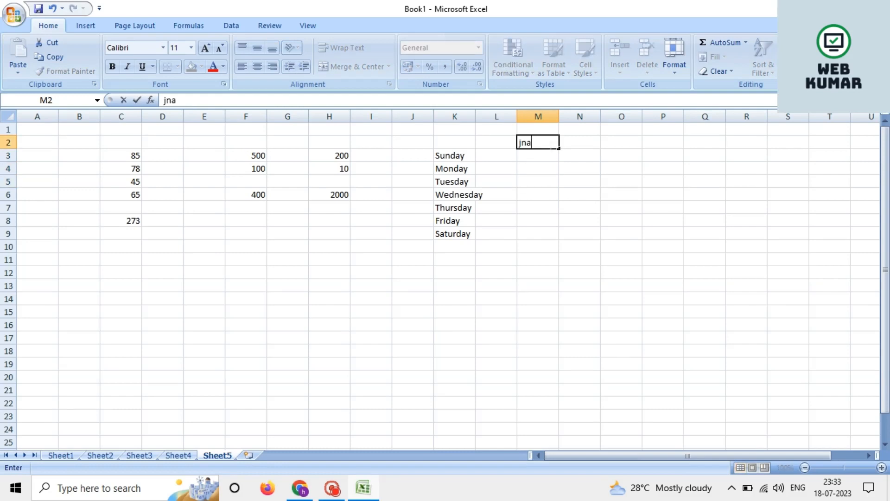
type("uary")
key("BackSpace")
key("BackSpace")
key("BackSpace")
key("BackSpace")
key("BackSpace")
key("BackSpace")
type("anuary")
left_click(577, 141)
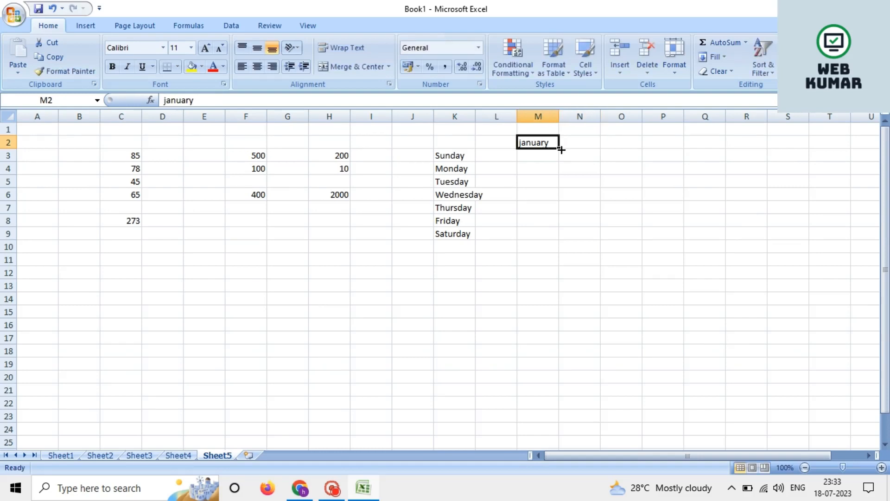
left_click_drag(559, 148, 558, 250)
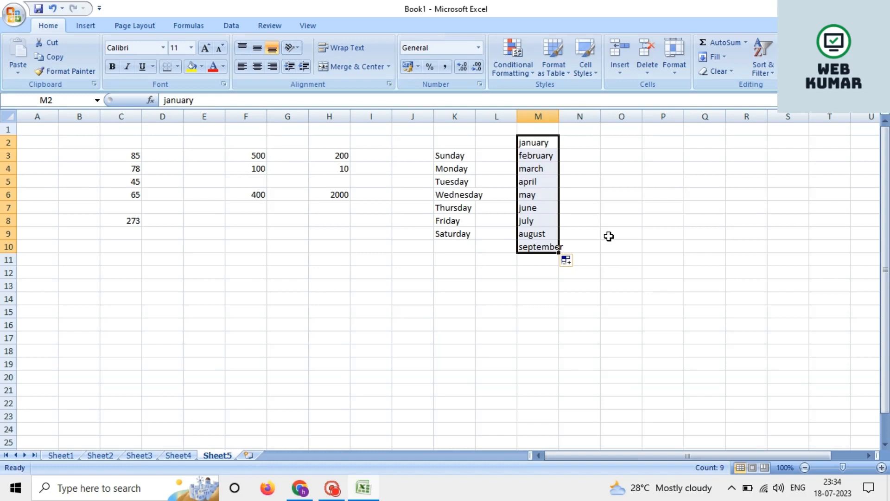
Step: On Sheet2, enter the heading name in A3 and the entries a, b, c, d and e in A4 to A8
left_click(98, 455)
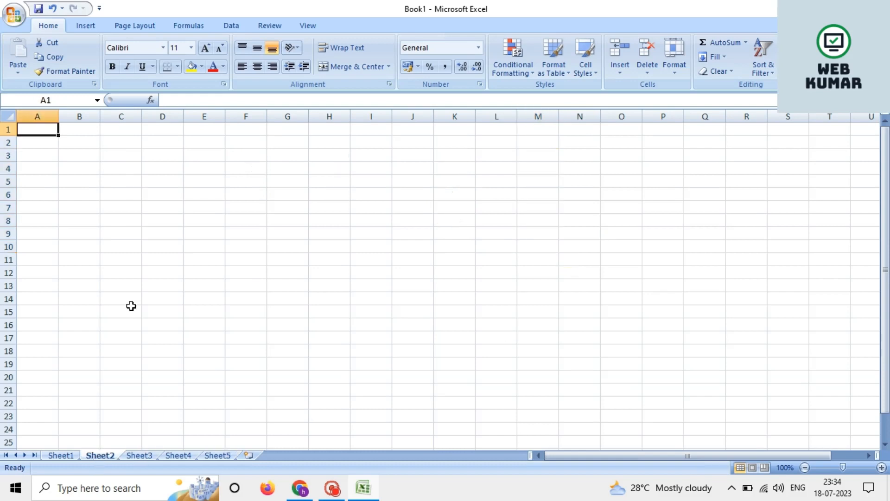
left_click(44, 154)
type("name")
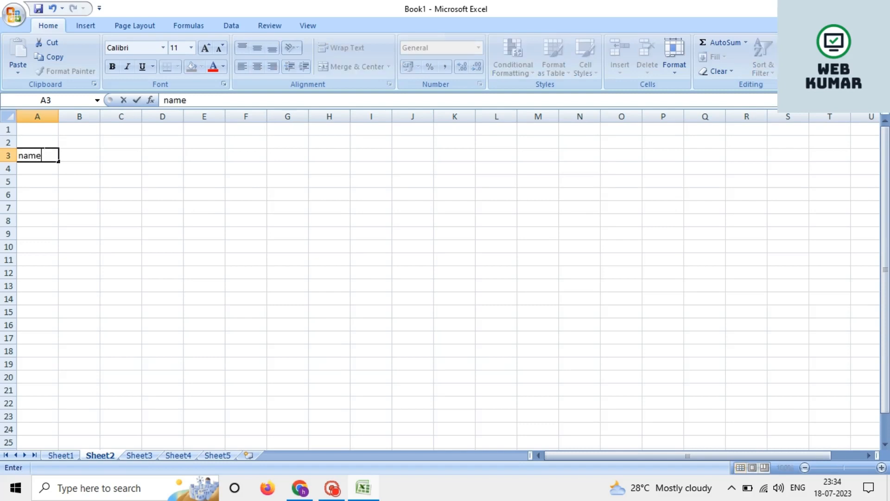
key("Return")
type("a")
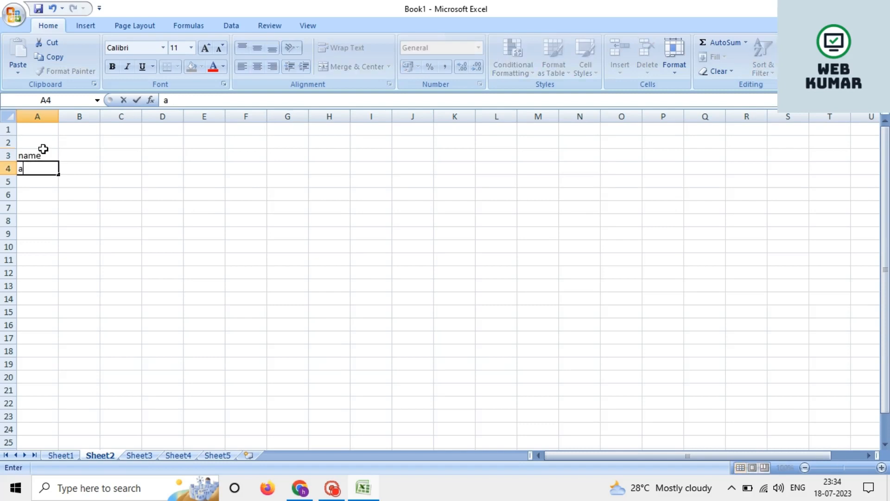
key("Return")
type("b")
key("Return")
type("c")
key("Return")
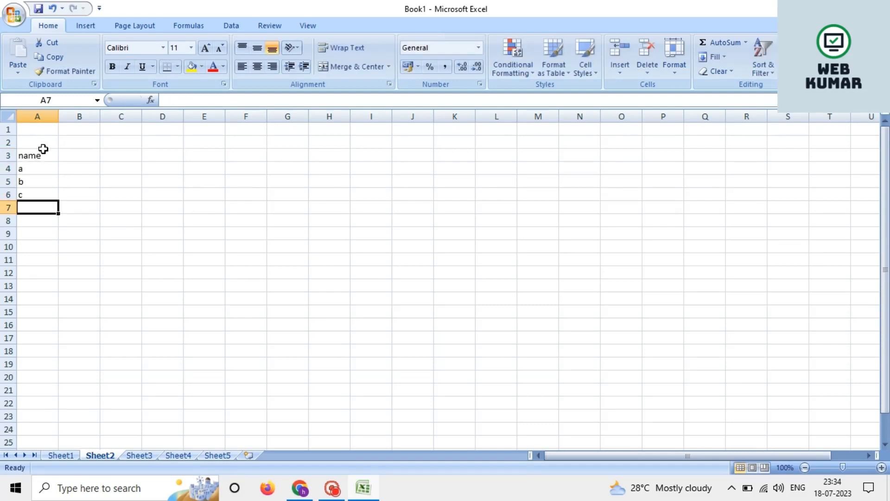
type("d")
key("Return")
type("e")
key("Up")
Step: Enter the subject headings eng, hindi, maths and sci in cells B3 to E3
key("Up")
key("Up")
key("Up")
key("Right")
key("Up")
type("enf")
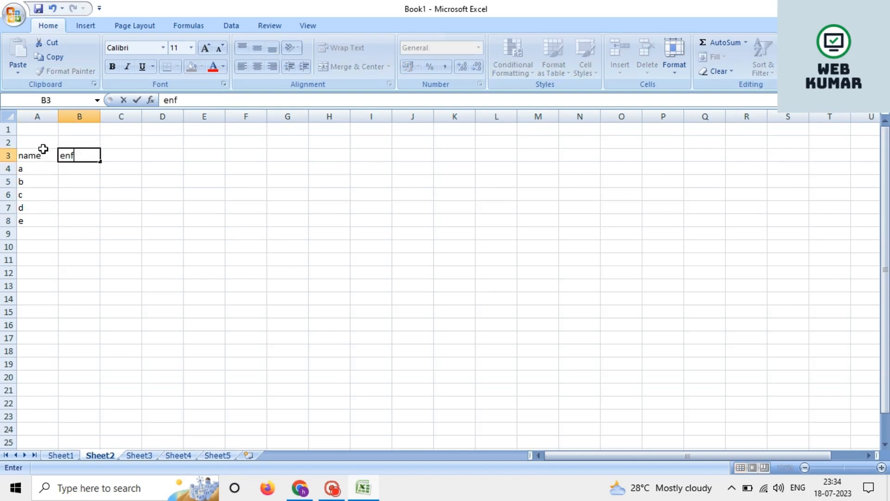
key("BackSpace")
type("g")
key("Tab")
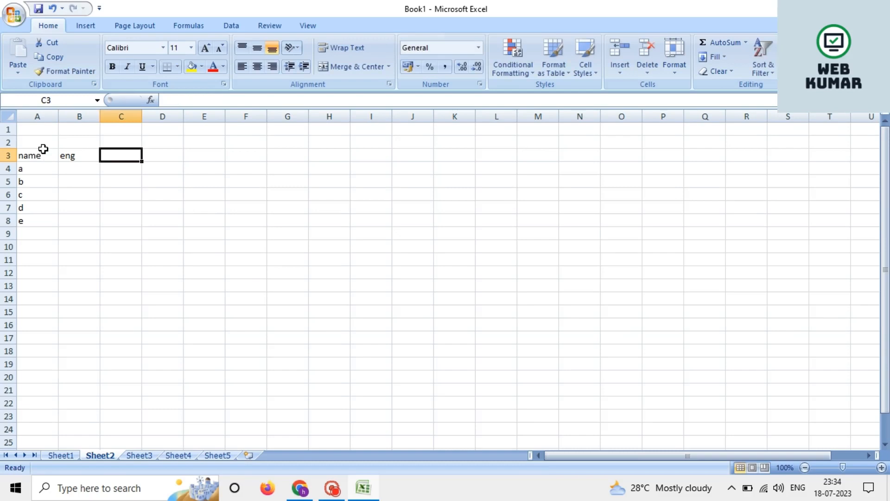
type("hindi")
key("Tab")
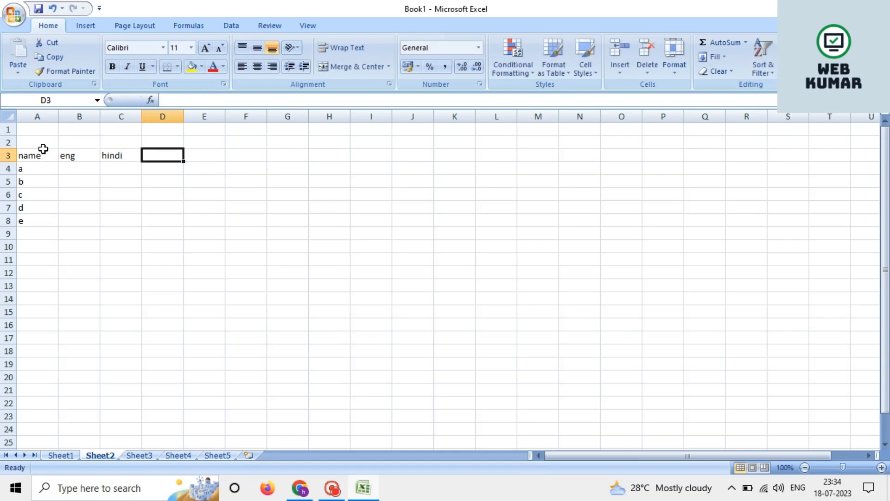
type("maths")
key("Tab")
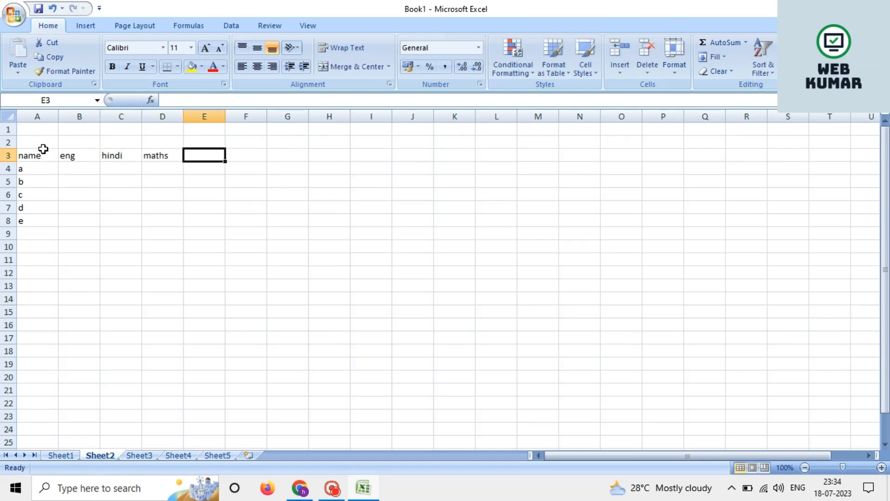
type("sci")
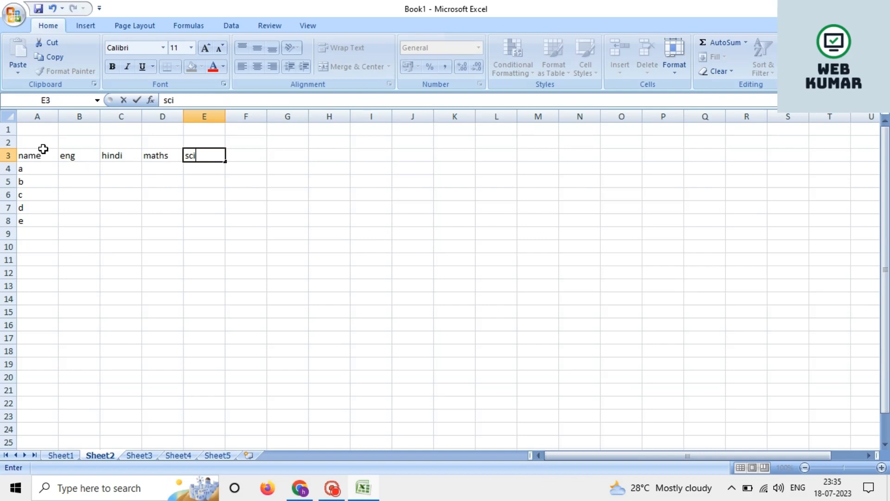
key("Return")
Step: Enter the eng marks 50, 20, 45, 65 and 45 in cells B4 to B8
key("Left")
key("Left")
key("Left")
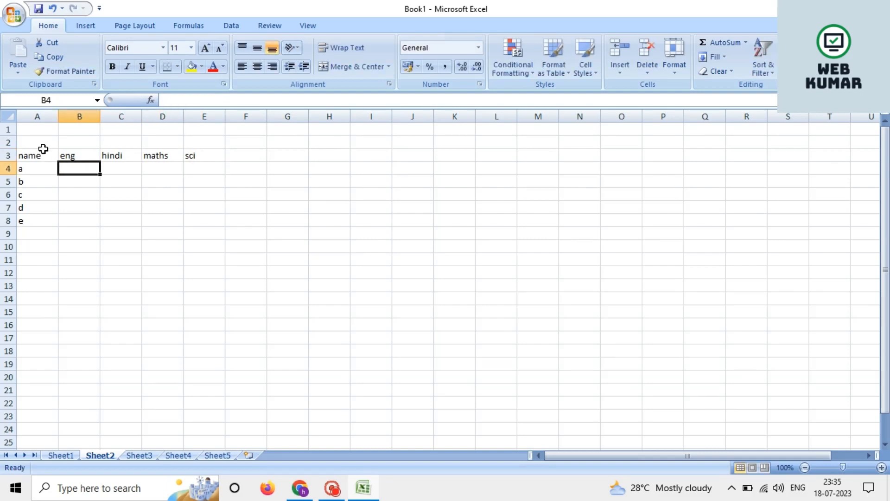
type("50")
key("Return")
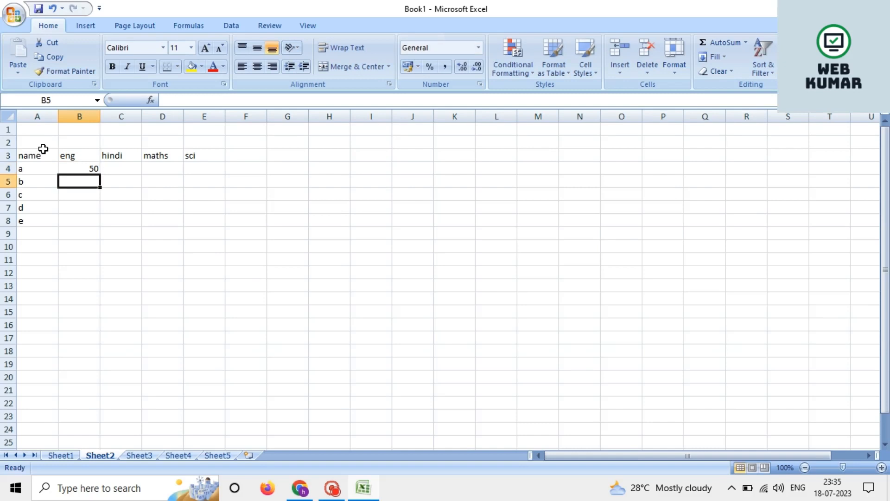
type("20")
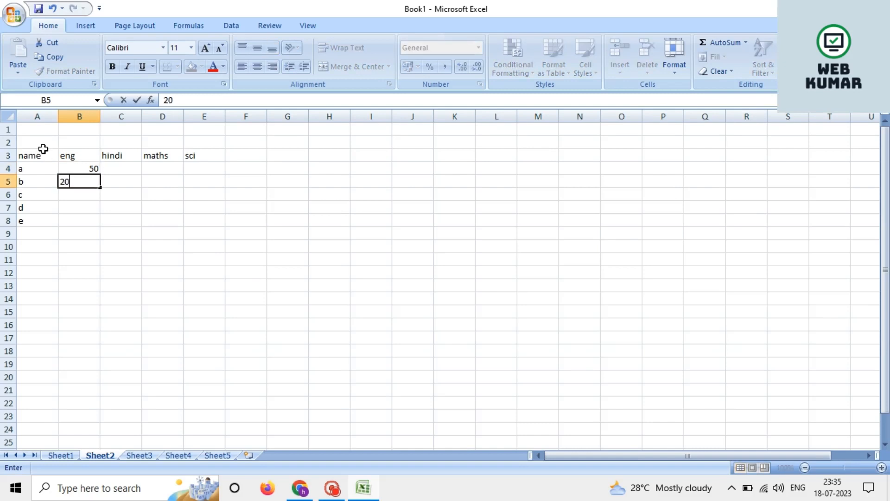
key("Return")
type("45")
key("Return")
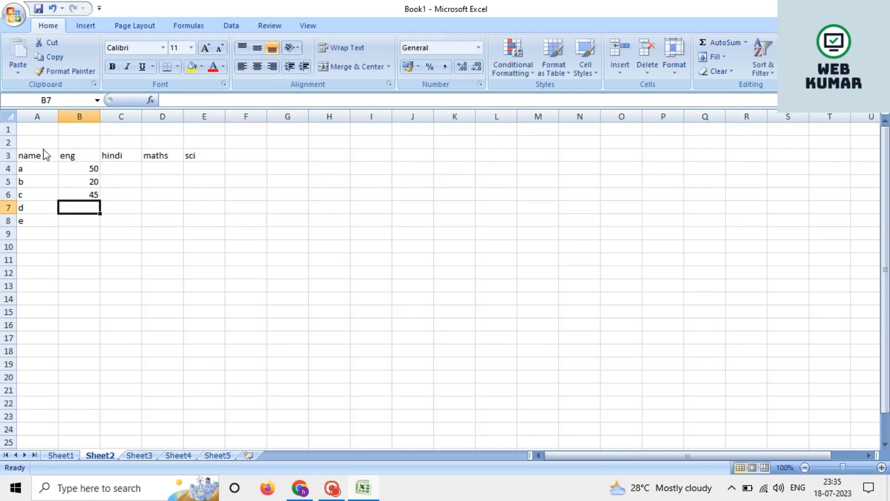
type("65")
key("Return")
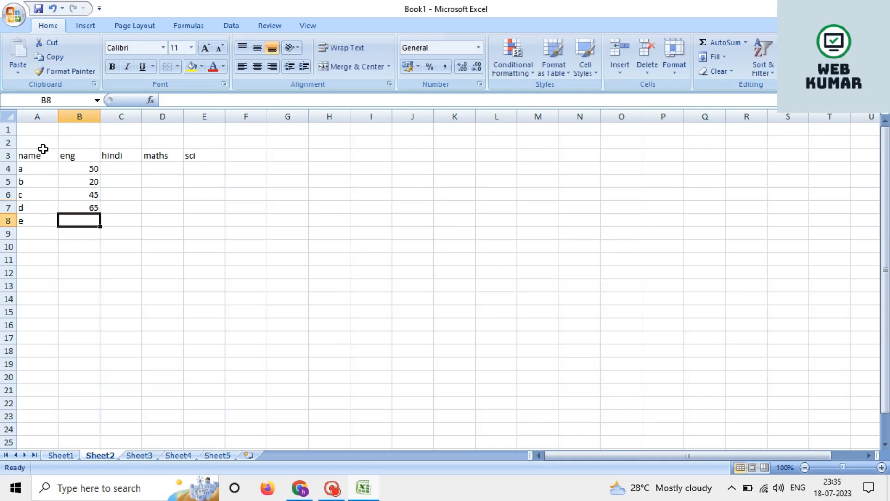
type("45")
key("Up")
Step: Enter the hindi marks 78, 54, 45, 45 and 54 in cells C4 to C8
key("Up")
key("Up")
key("Up")
key("Right")
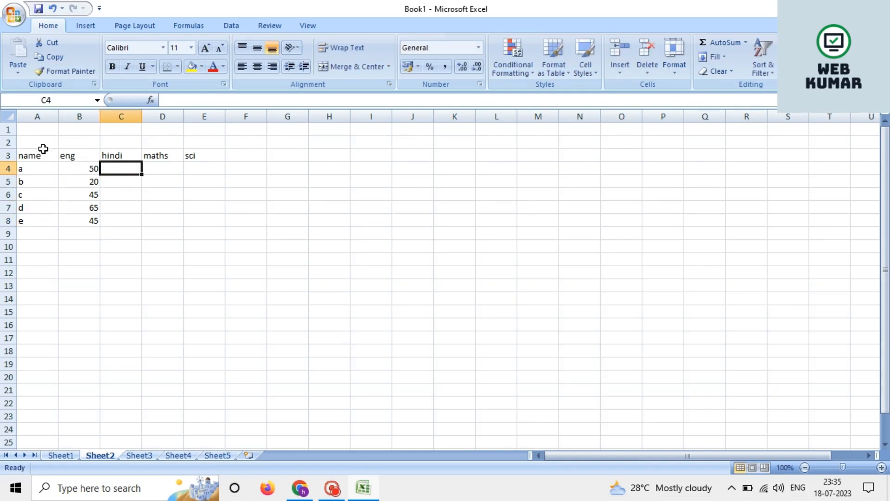
type("78")
key("Return")
type("54")
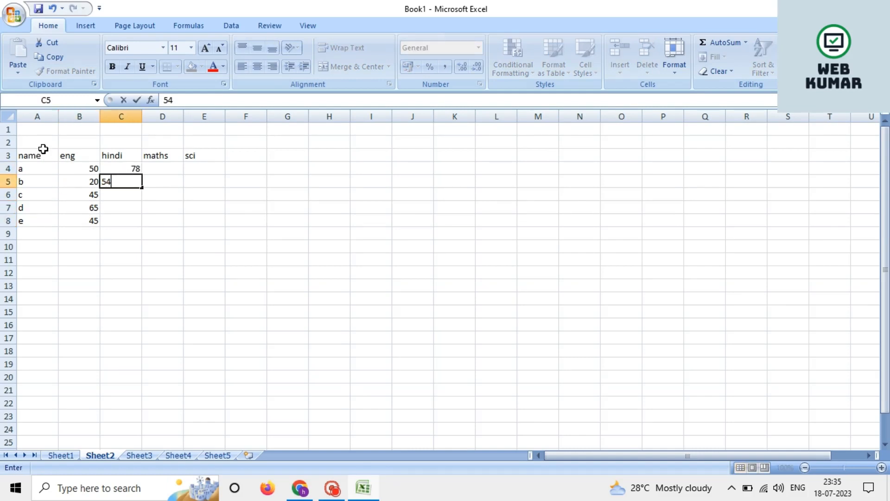
key("Return")
type("45")
key("Return")
type("4")
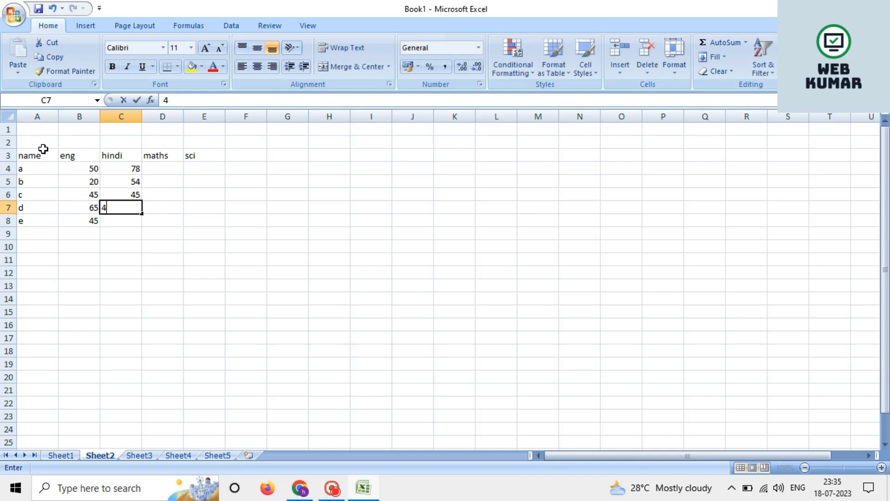
type("5")
key("Return")
type("54")
key("Up")
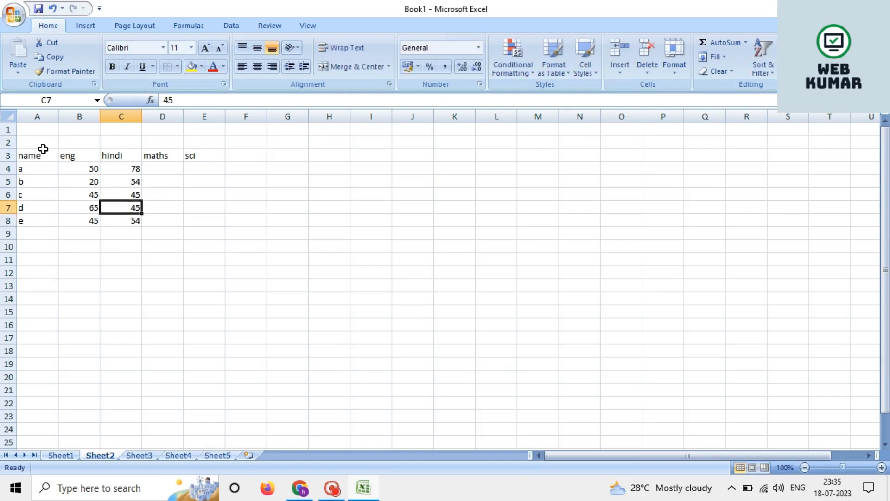
Step: Enter the maths marks 45, 45, 78, 78 and 45 in cells D4 to D8
key("Right")
key("Up")
key("Up")
key("Up")
type("45")
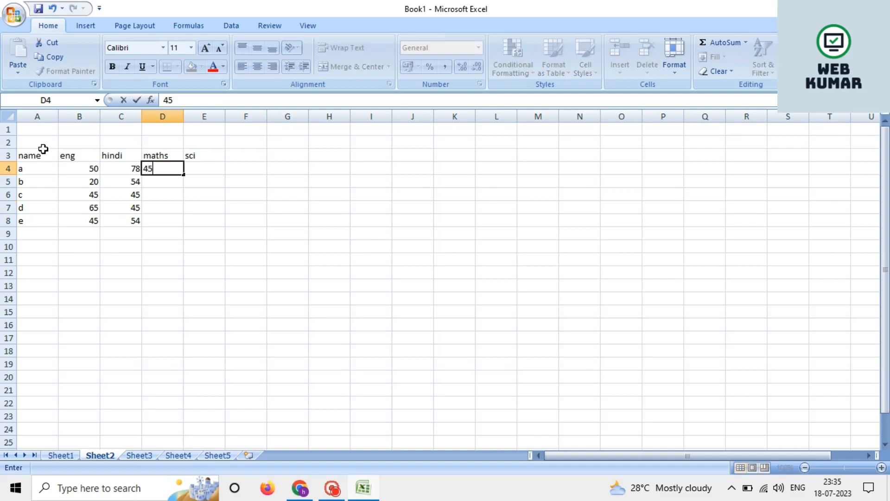
key("Return")
type("45")
key("Return")
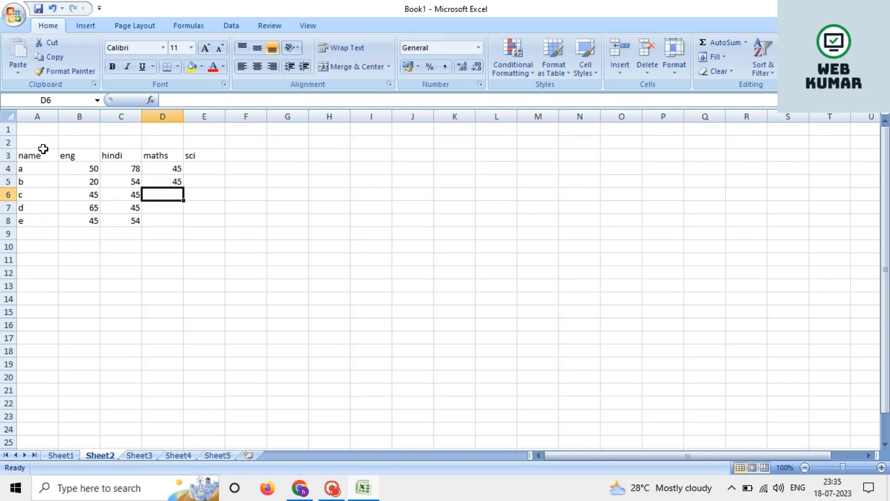
type("78")
key("Return")
type("78")
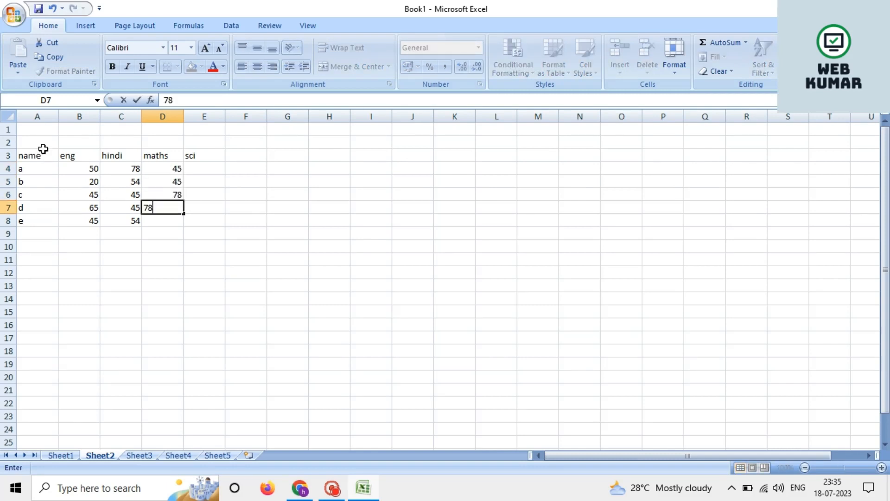
key("Return")
type("45")
key("Tab")
Step: Enter the sci marks 45, 45, 35, 35 and 21 in cells E4 to E8
key("Up")
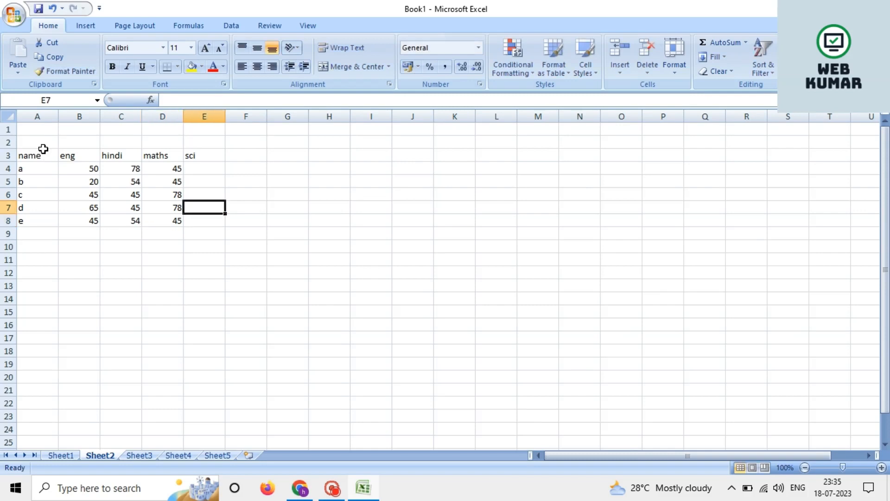
key("Up")
key("Up")
key("Up")
type("45")
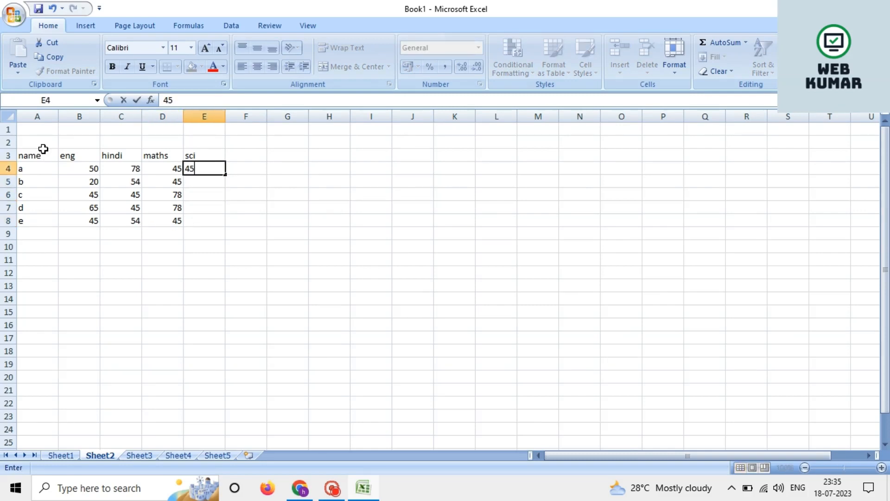
key("Return")
type("45")
key("Return")
type("35")
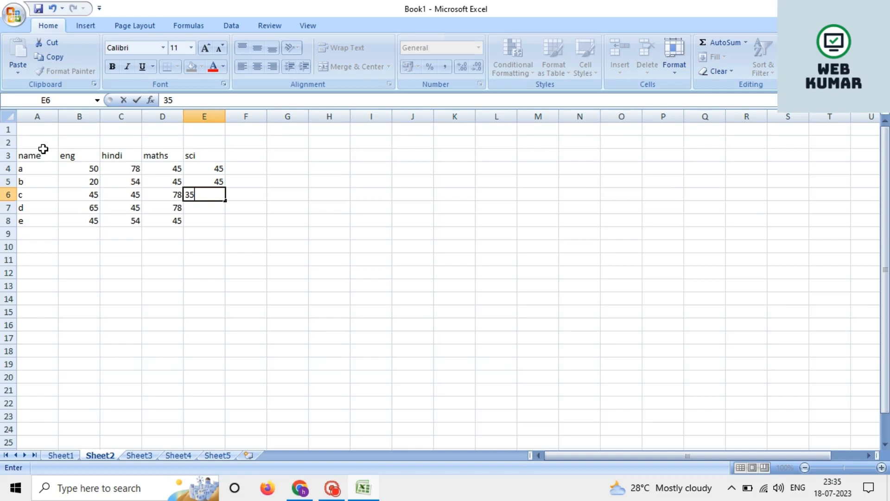
key("Return")
type("35")
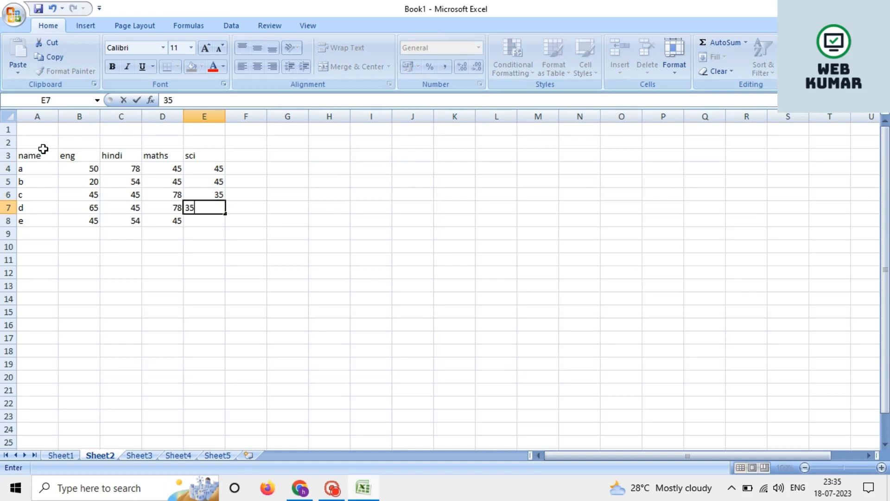
key("Return")
type("21")
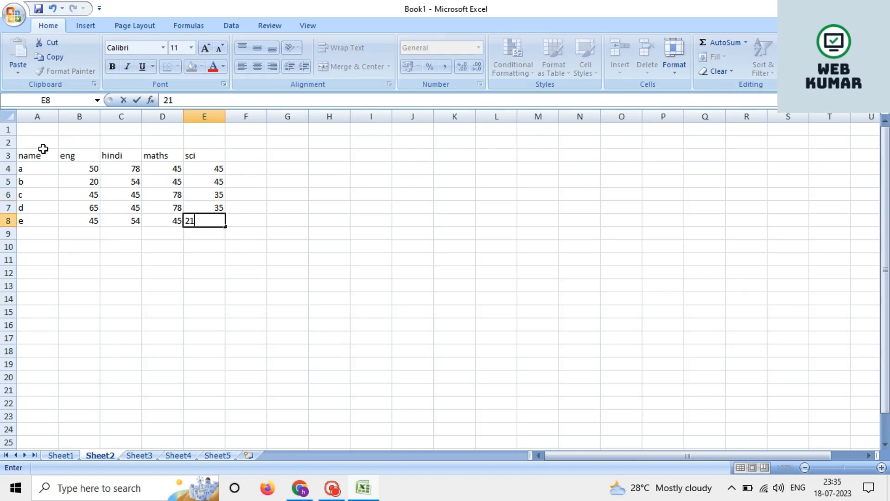
Step: Add the heading total in cell F3, beside the sci column
key("Up")
key("Up")
key("Up")
key("Up")
key("Up")
key("Right")
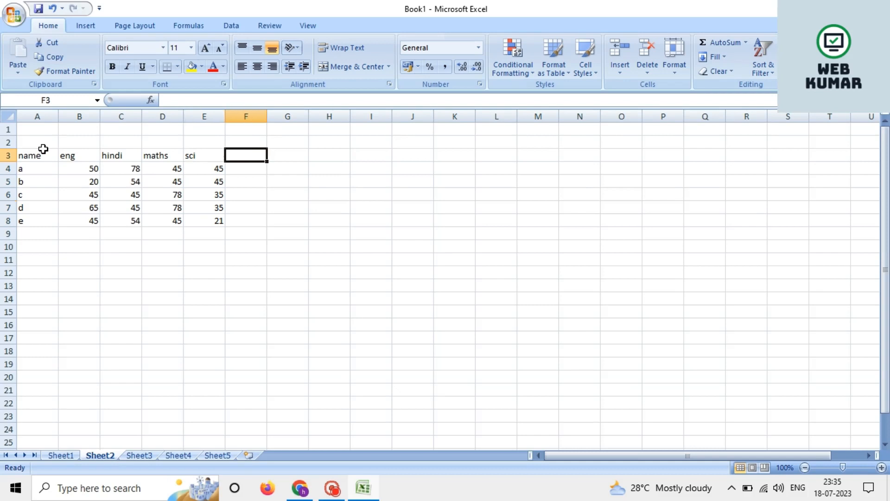
type("total")
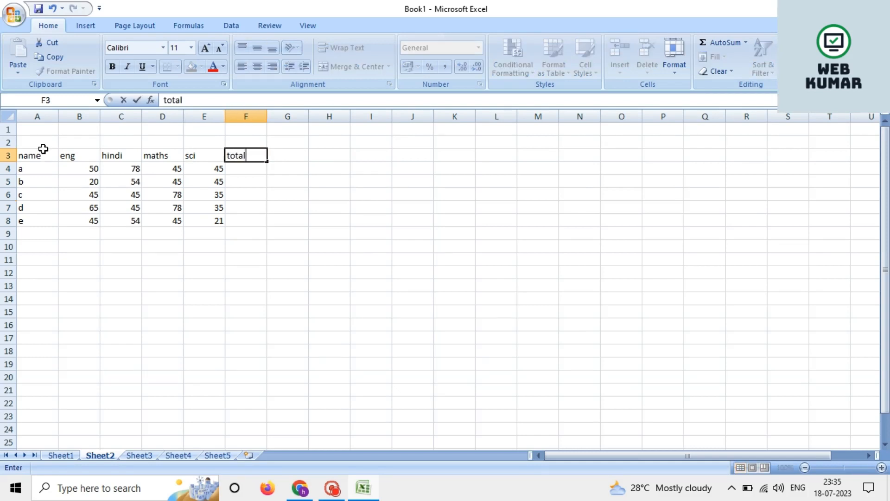
key("Return")
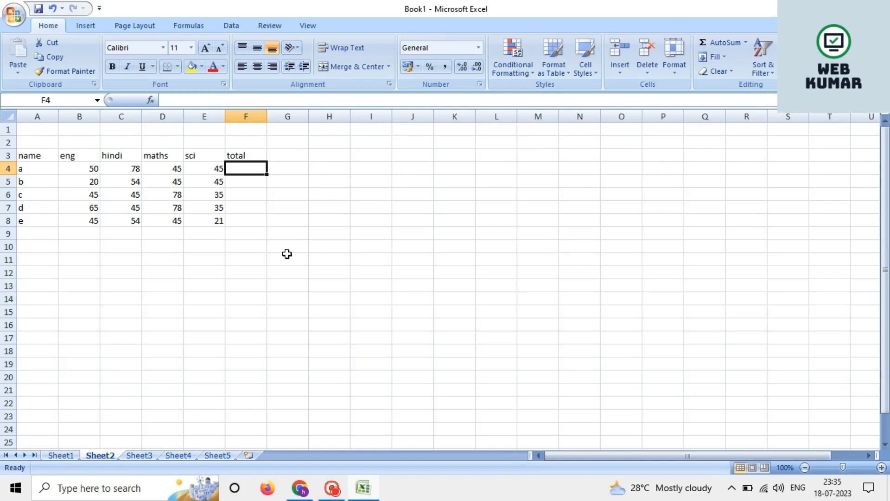
Step: Total student a's marks in cell F4 with the formula =B4+C4+D4+E4
left_click(882, 468)
left_click(882, 468)
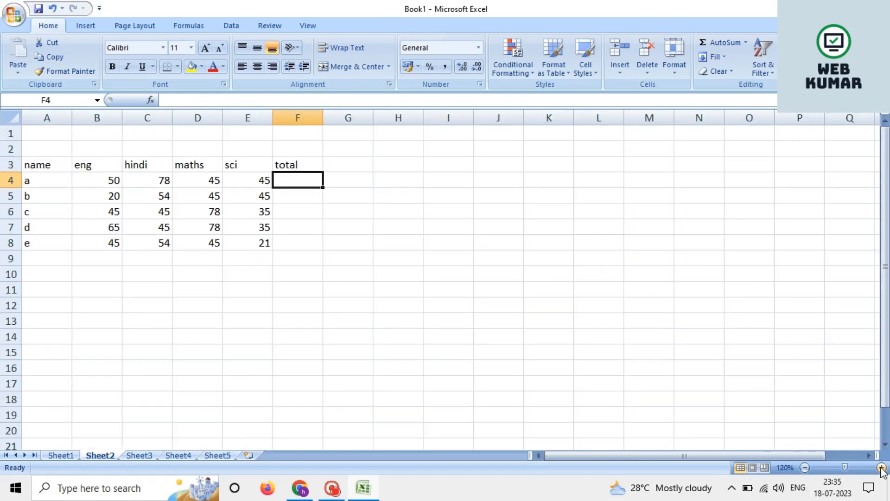
left_click(882, 467)
left_click(882, 468)
left_click(882, 468)
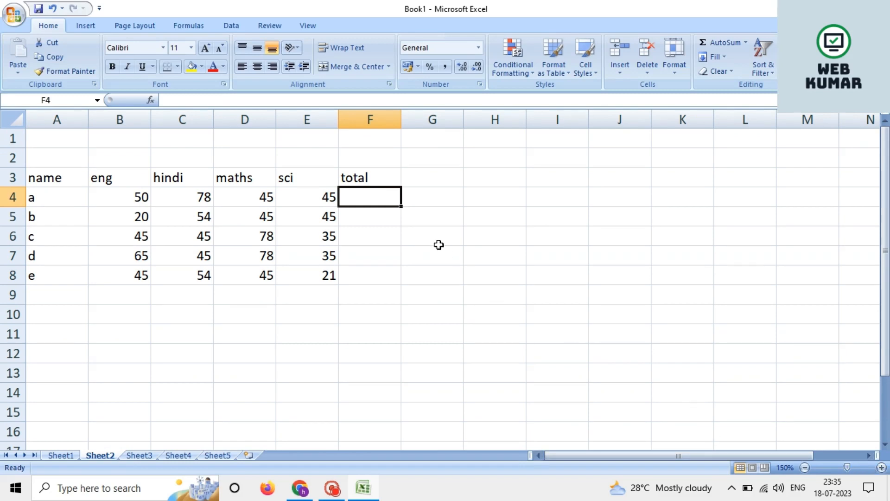
type("=")
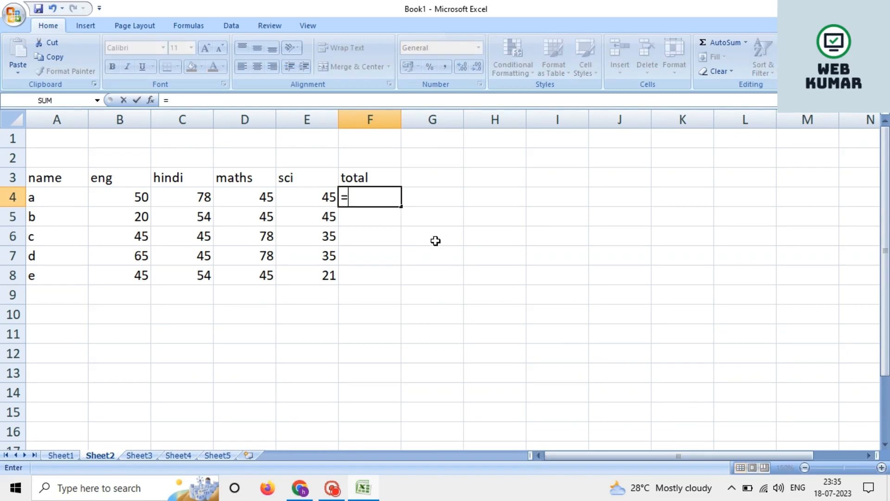
left_click(135, 197)
type("+")
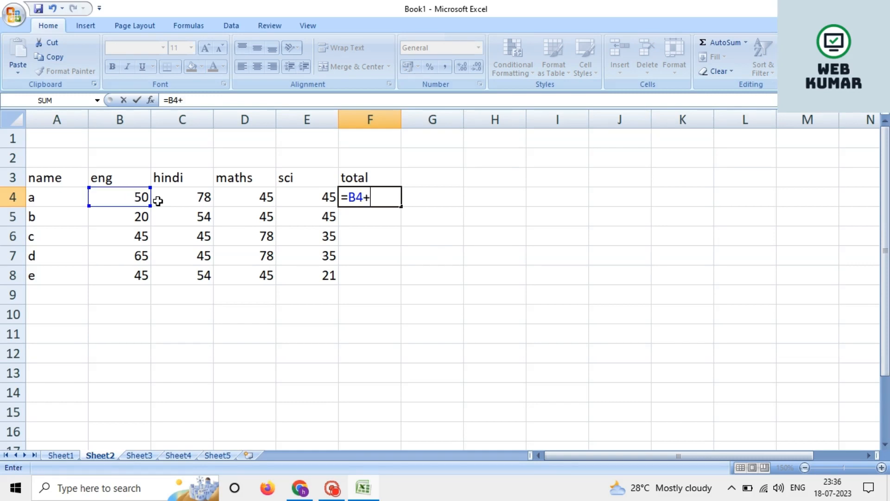
left_click(192, 195)
type("+")
left_click(265, 197)
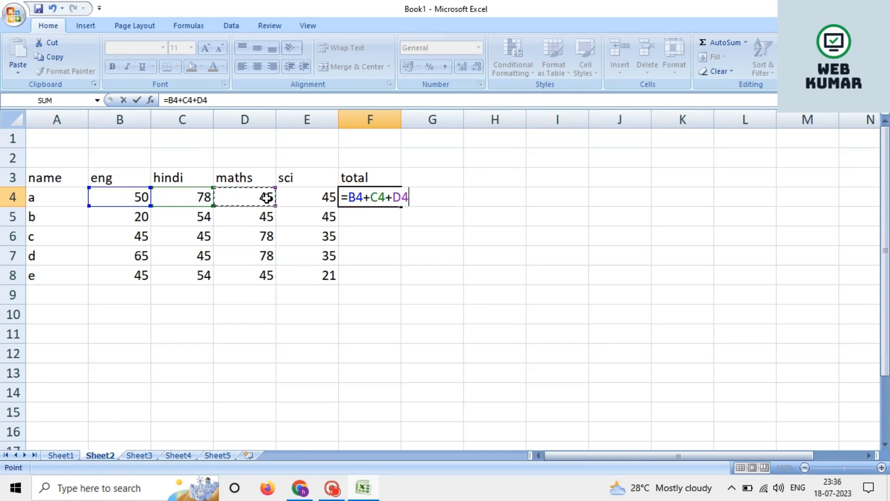
type("+")
left_click(294, 195)
type("+")
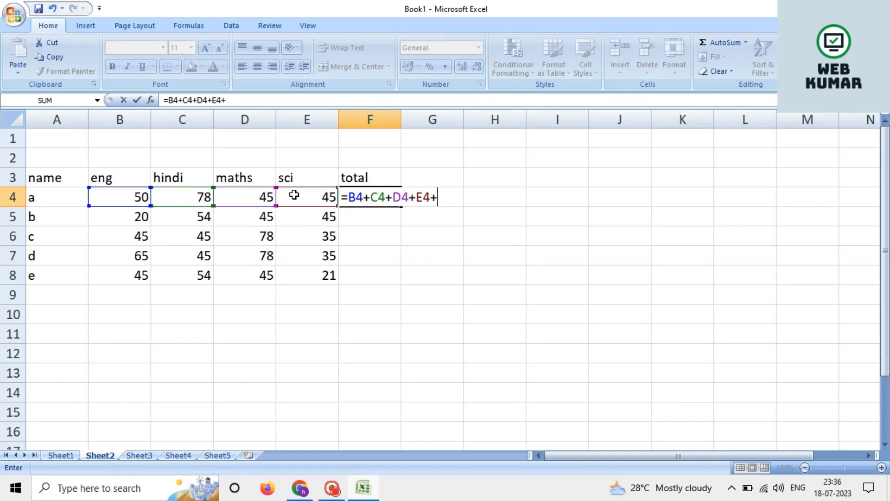
key("Return")
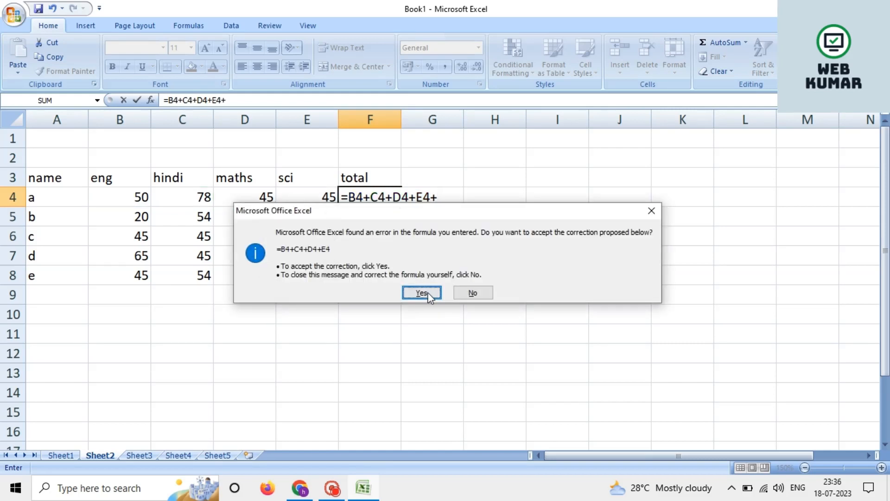
left_click(422, 293)
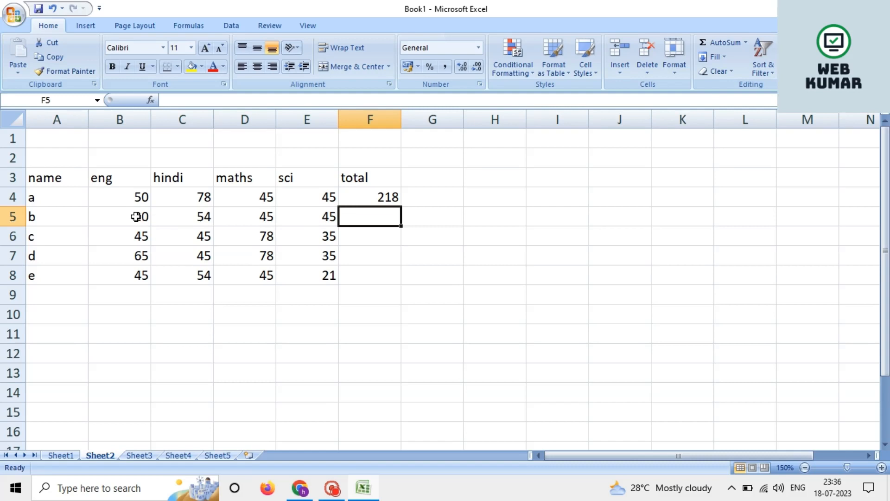
Step: Fill the addition formula from F4 down to F8 for the remaining students
left_click(356, 196)
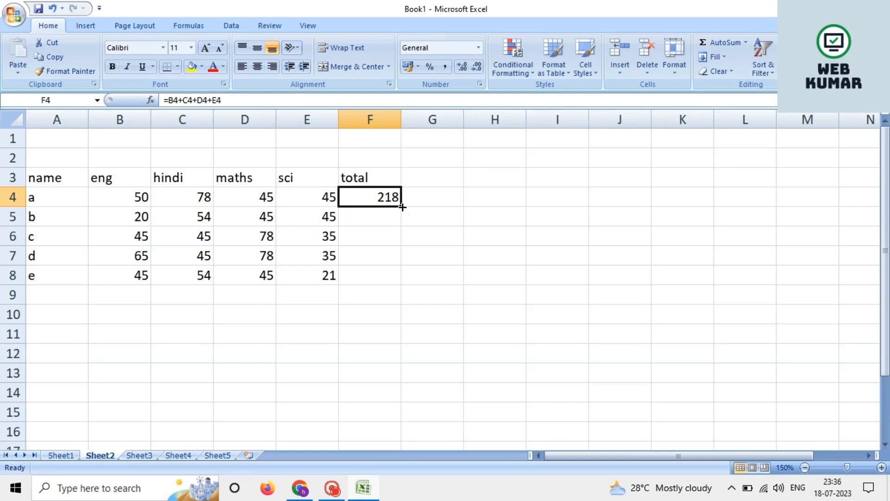
left_click_drag(402, 208, 395, 275)
left_click(432, 261)
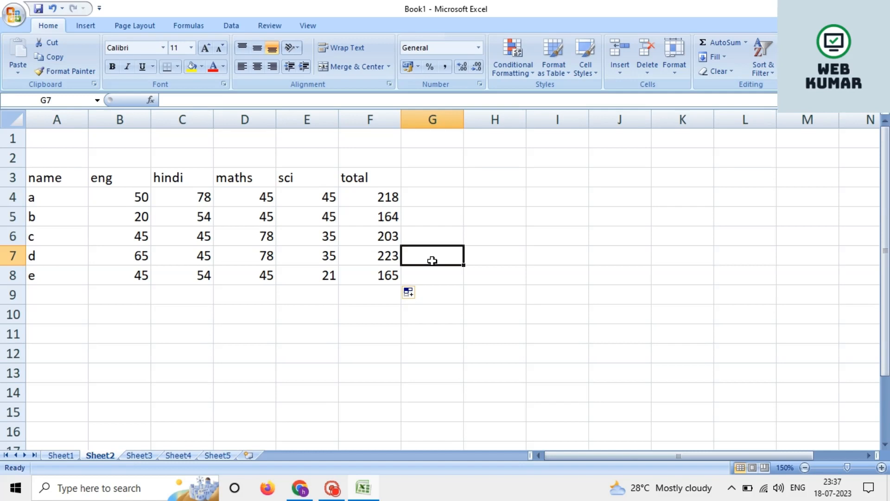
Step: Clear the formulas from cells F4 to F8 in the total column
left_click(364, 196)
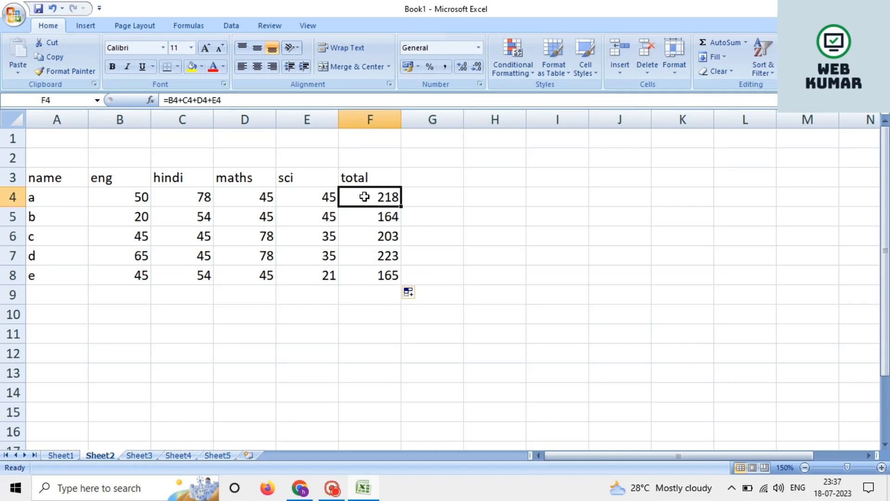
key("shift+Down")
key("shift+Down")
key("shift+Down")
key("shift+Down")
key("Delete")
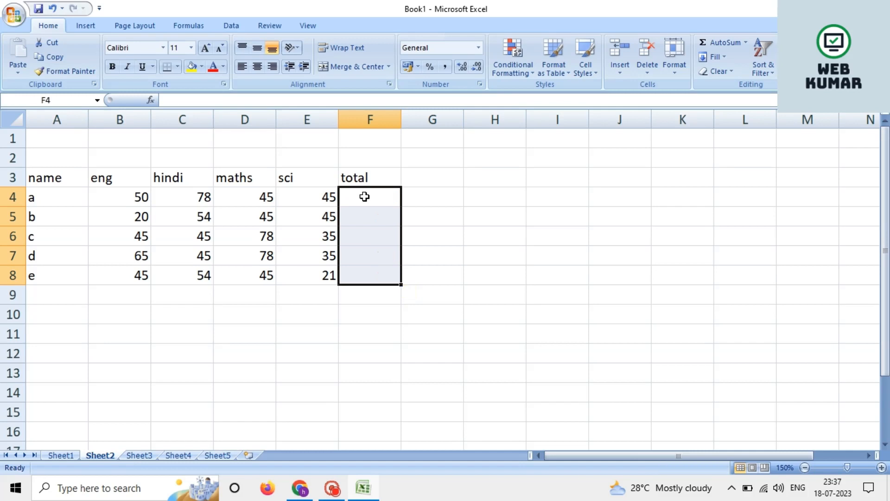
Step: Total student a's marks in cell F4 using the SUM function, =SUM(B4:E4)
left_click(364, 196)
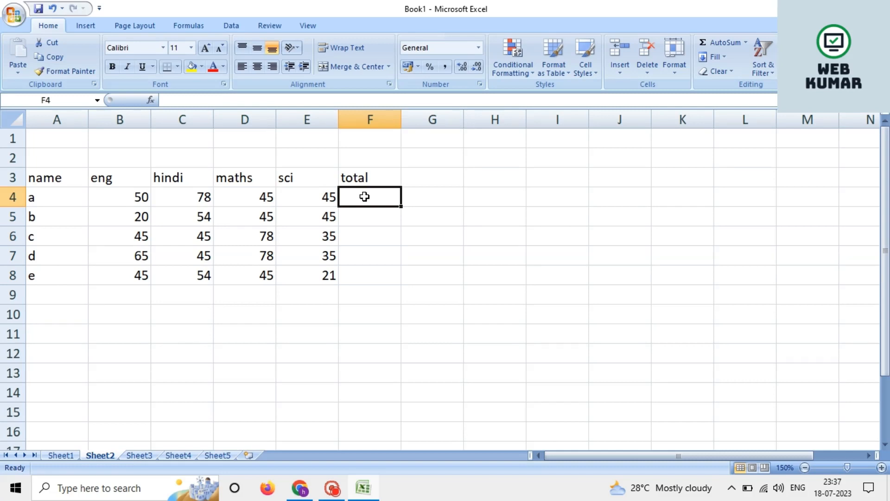
type("=s")
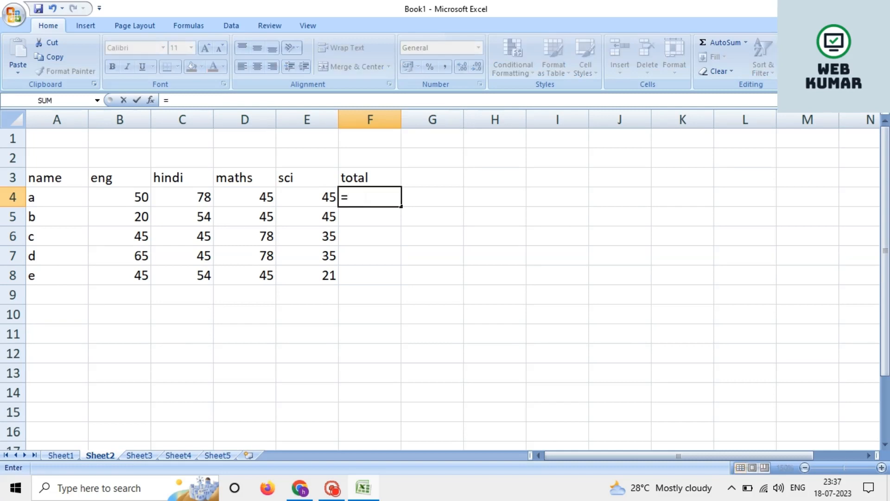
type("m")
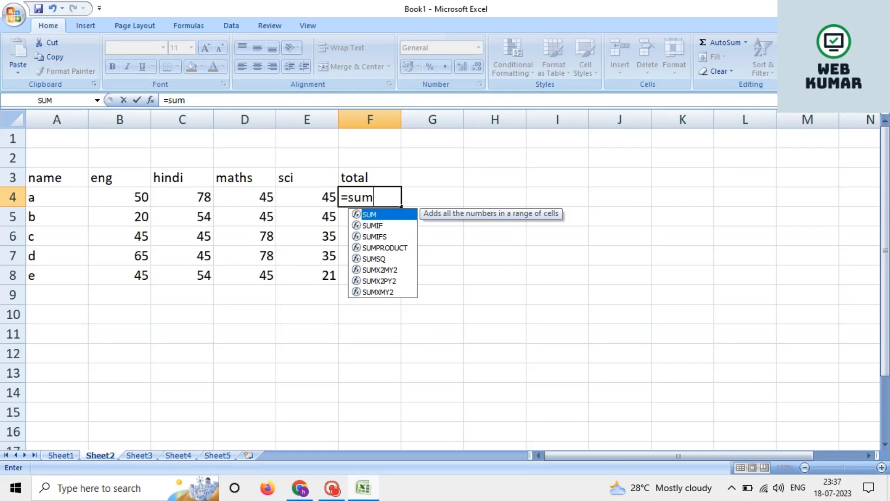
key("Tab")
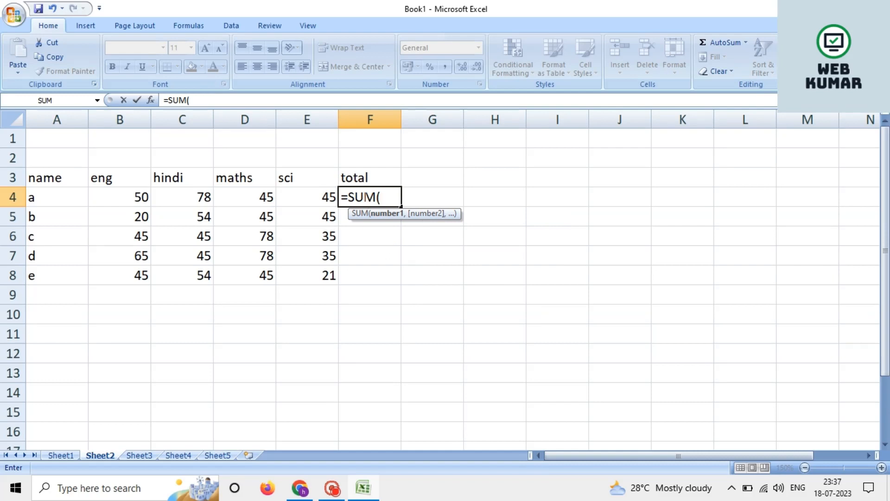
left_click(139, 200)
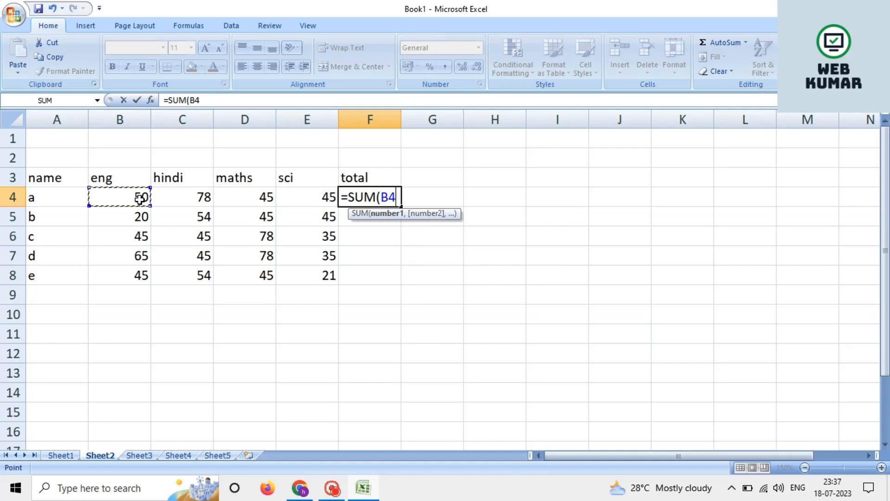
left_click(194, 200)
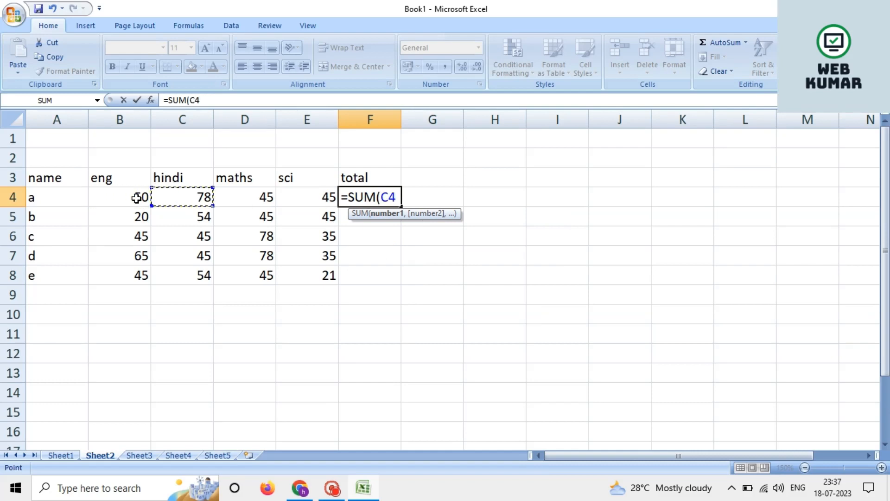
left_click_drag(115, 197, 314, 197)
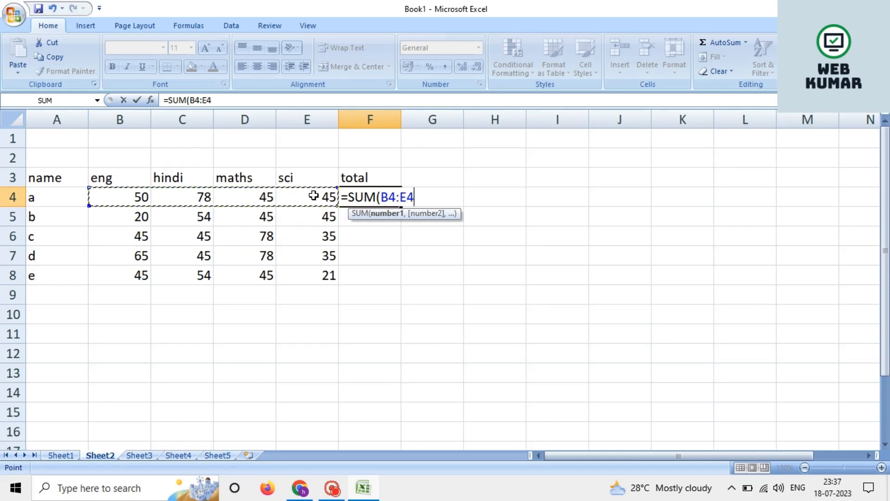
type(")")
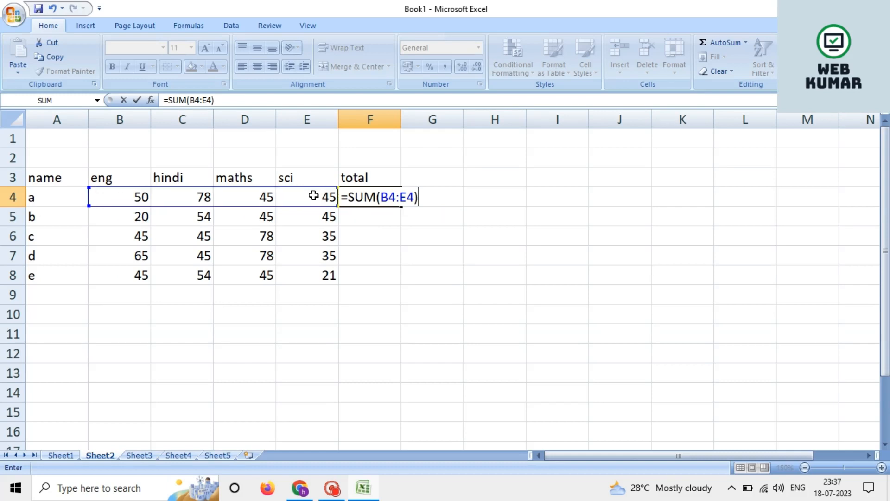
key("Return")
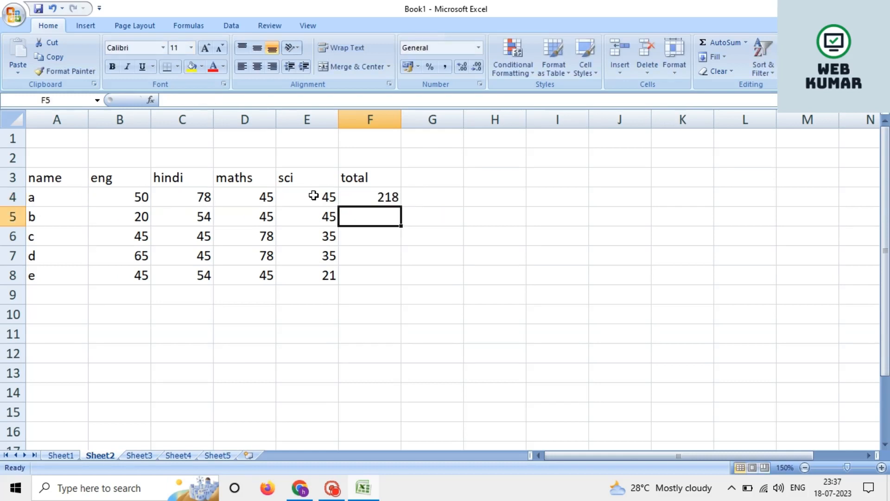
Step: Clear student a's total in cell F4 and re-enter it with the SUM function as =SUM(B4:E4)
left_click(354, 201)
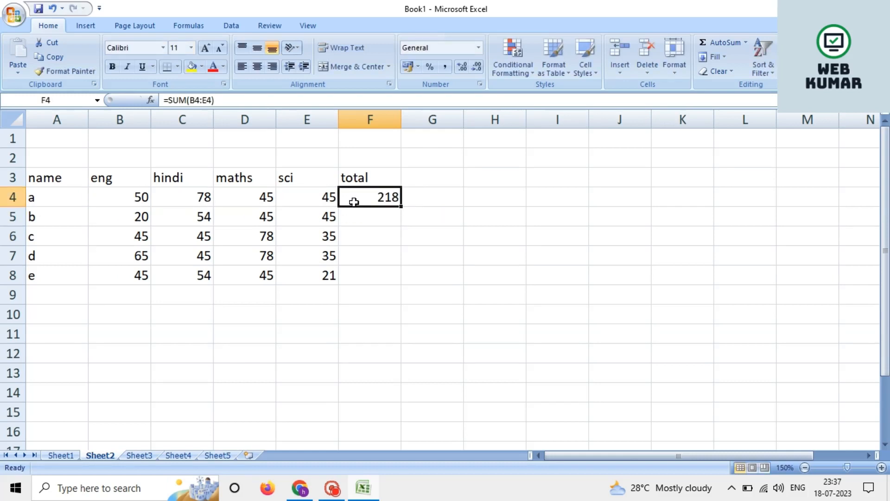
key("BackSpace")
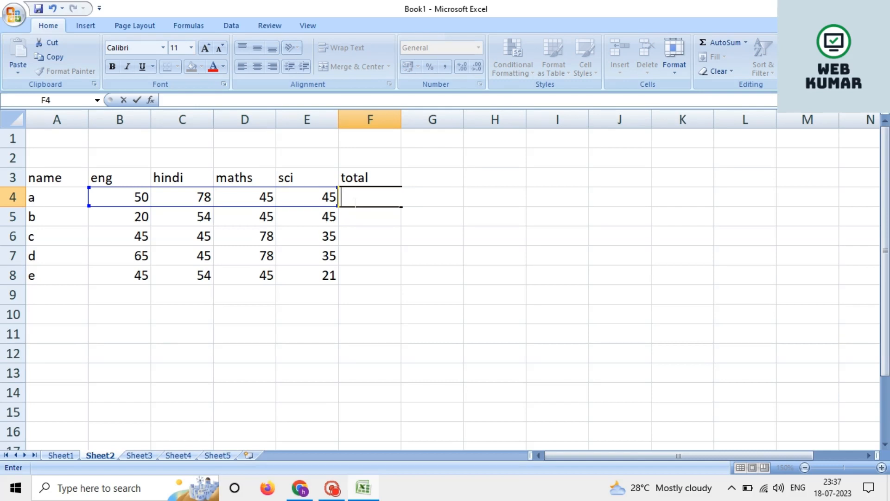
type("=sum")
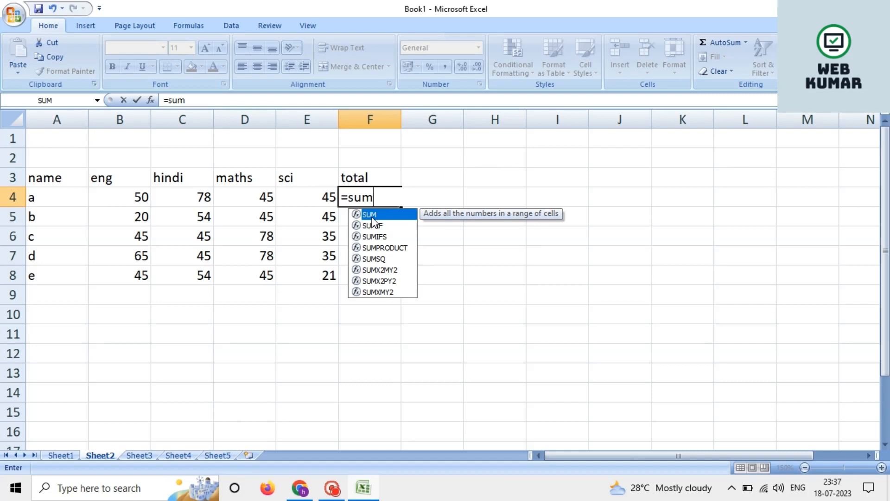
double_click(371, 215)
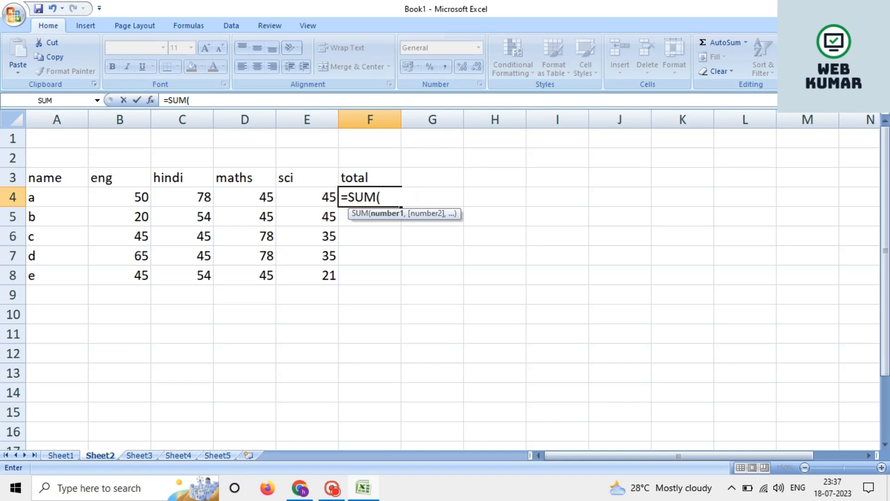
left_click(133, 198)
left_click_drag(134, 197, 294, 194)
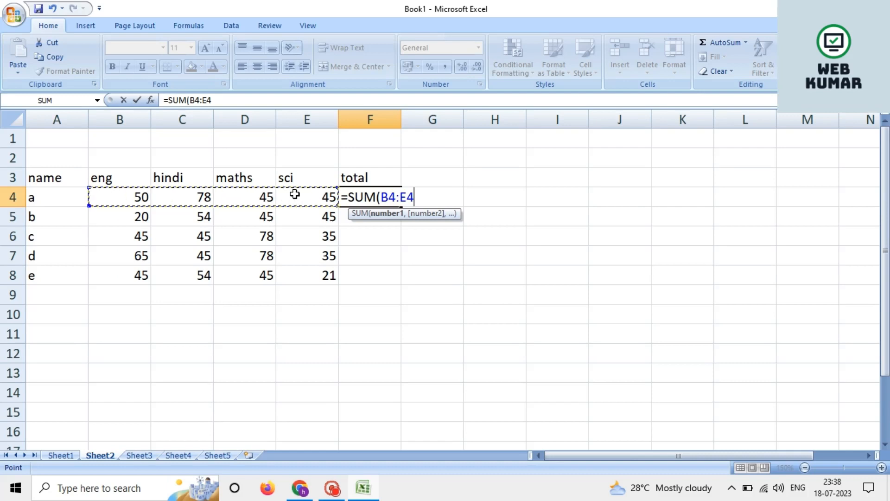
type(")")
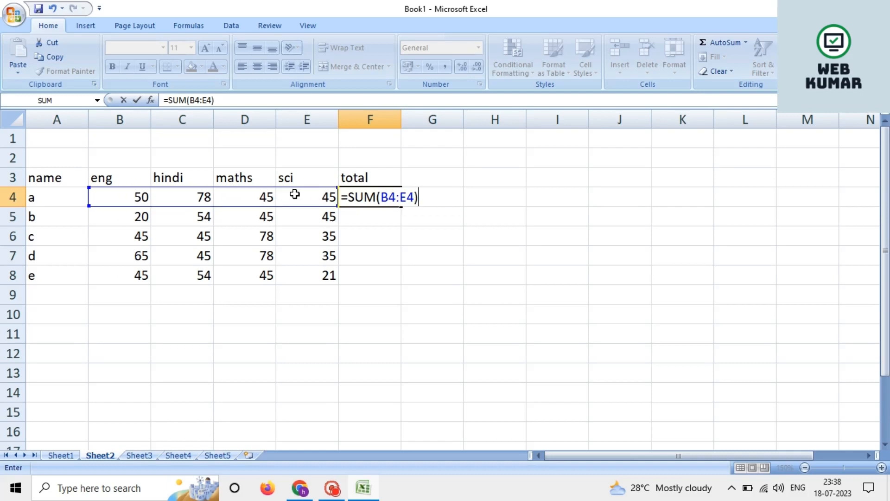
key("Return")
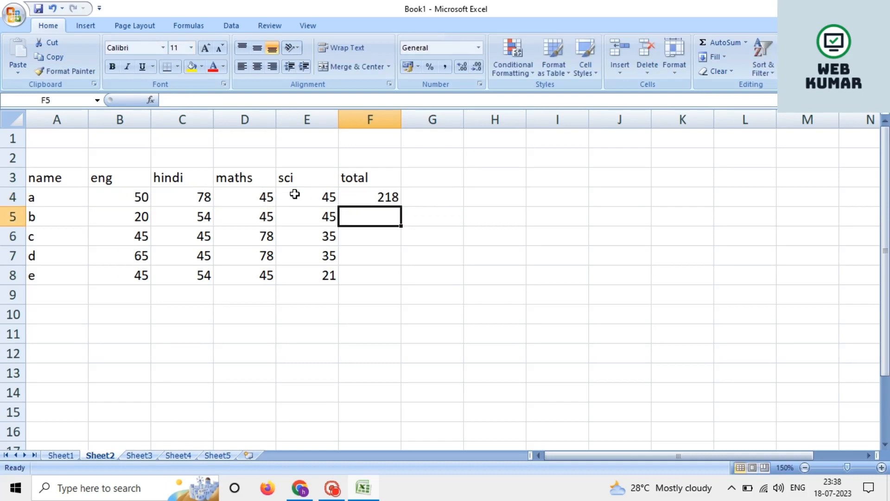
Step: Fill the SUM formula from cell F4 down to F8 for the remaining students
left_click(357, 191)
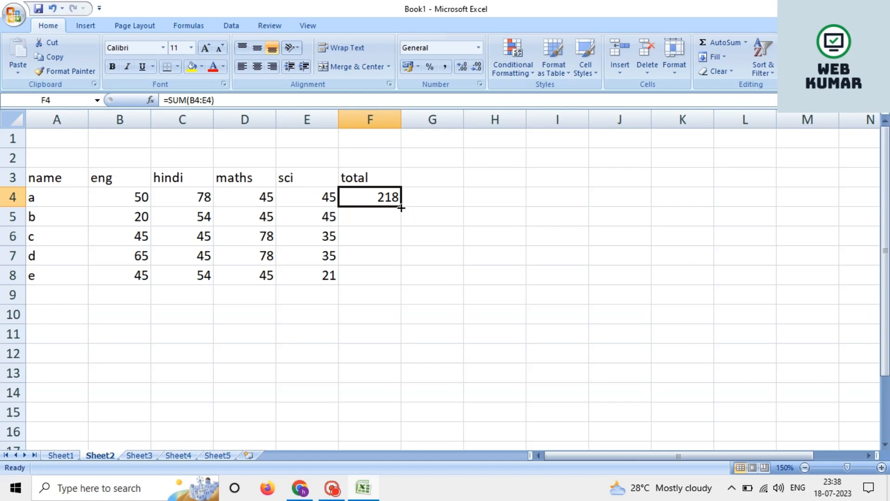
left_click_drag(402, 208, 389, 280)
left_click(445, 254)
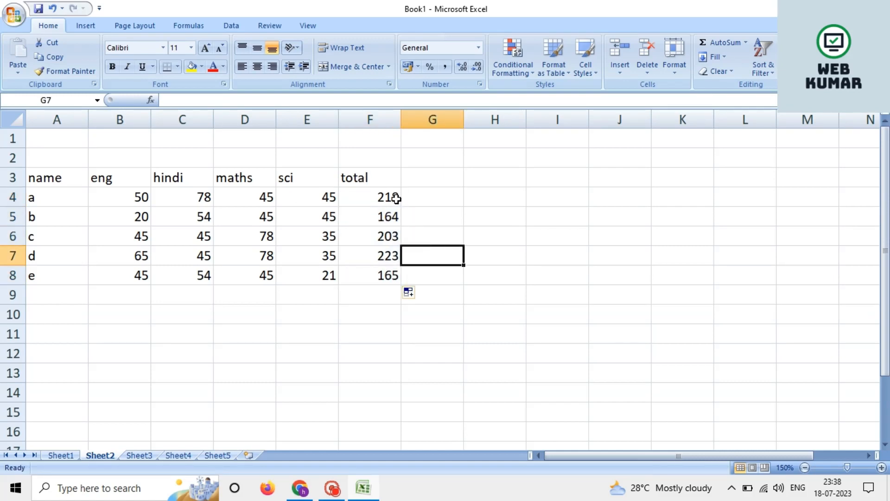
Step: Clear the SUM formulas one by one from cells F4 to F8 in the total column
left_click_drag(397, 199, 376, 271)
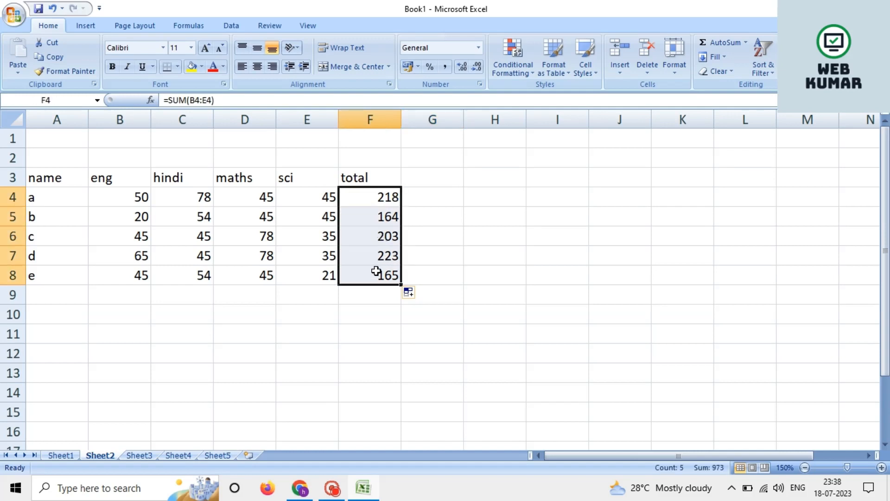
key("BackSpace")
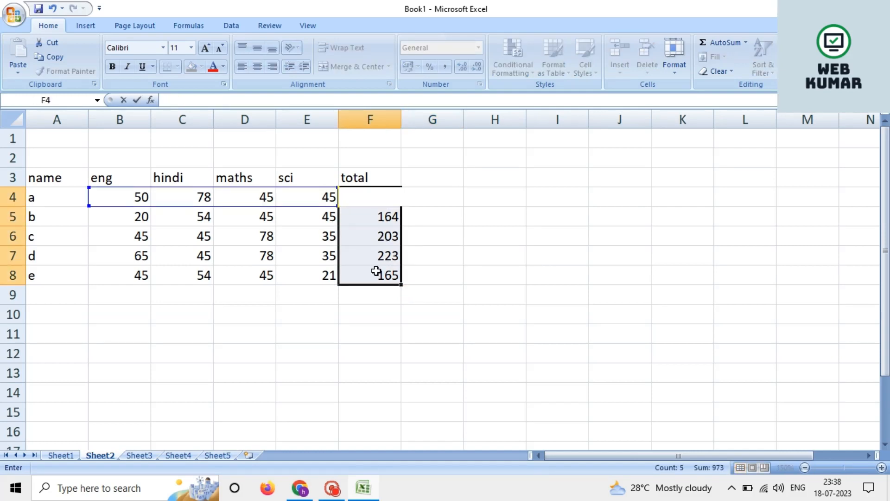
key("Return")
key("BackSpace")
key("Return")
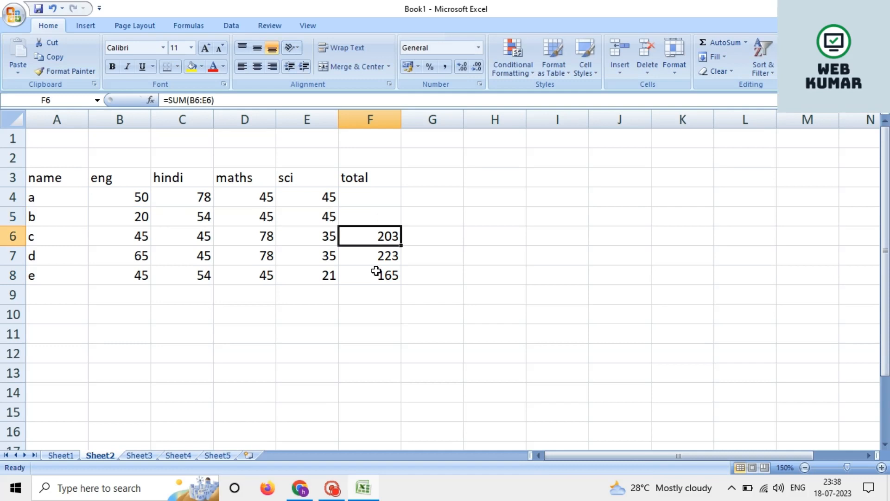
key("BackSpace")
key("Return")
key("BackSpace")
key("Return")
key("BackSpace")
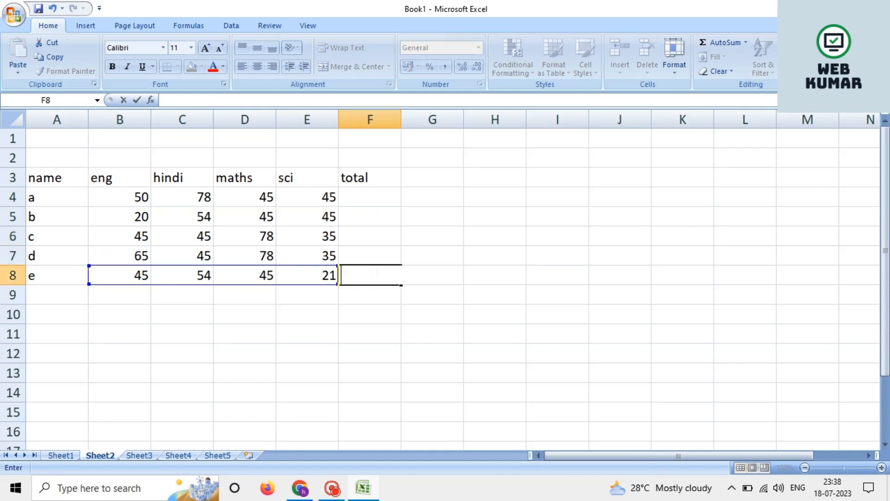
key("Up")
Step: Insert an AutoSum of B4:E4 in cell F4 to total student a's marks
key("Up")
key("Up")
key("Up")
key("Up")
key("Down")
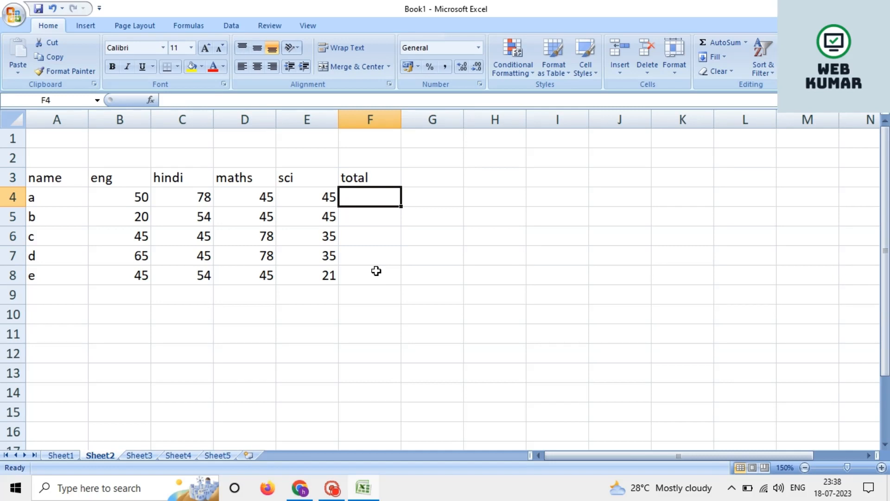
key("alt")
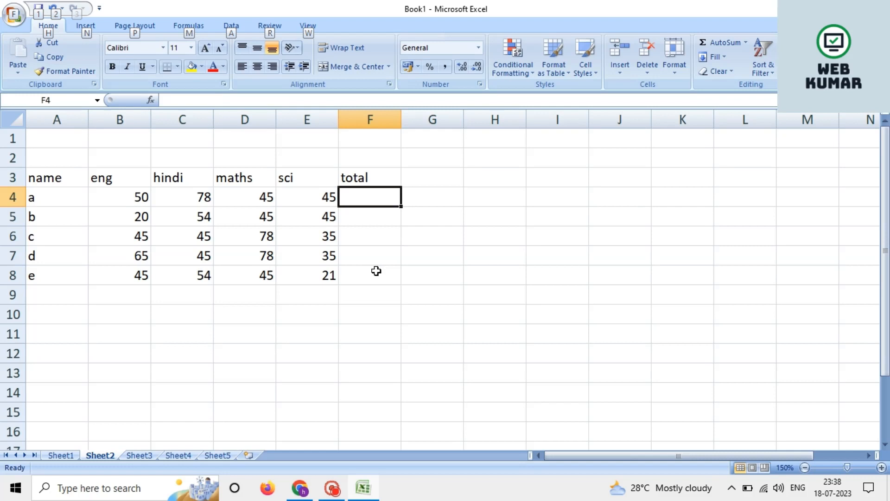
key("alt+=")
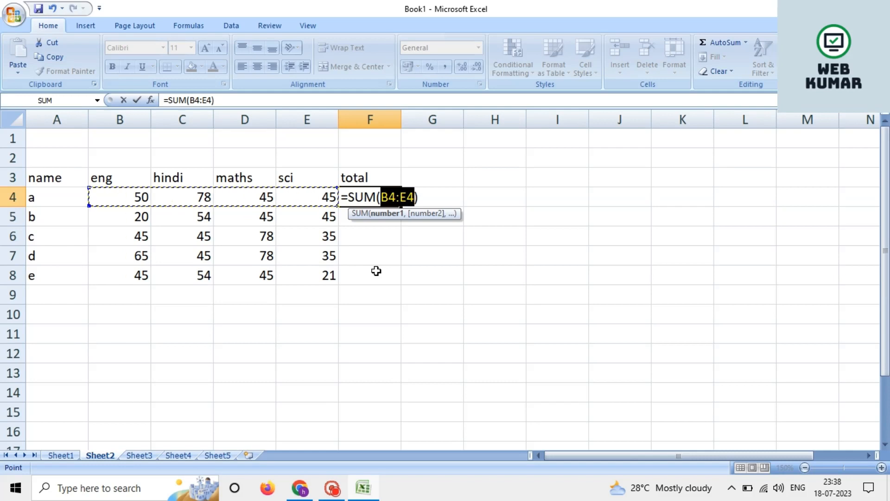
key("Return")
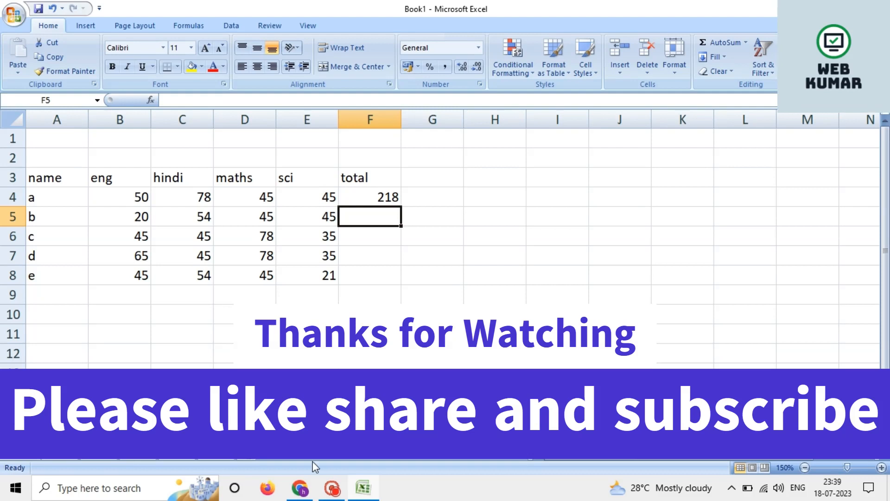
mouse_move(310, 492)
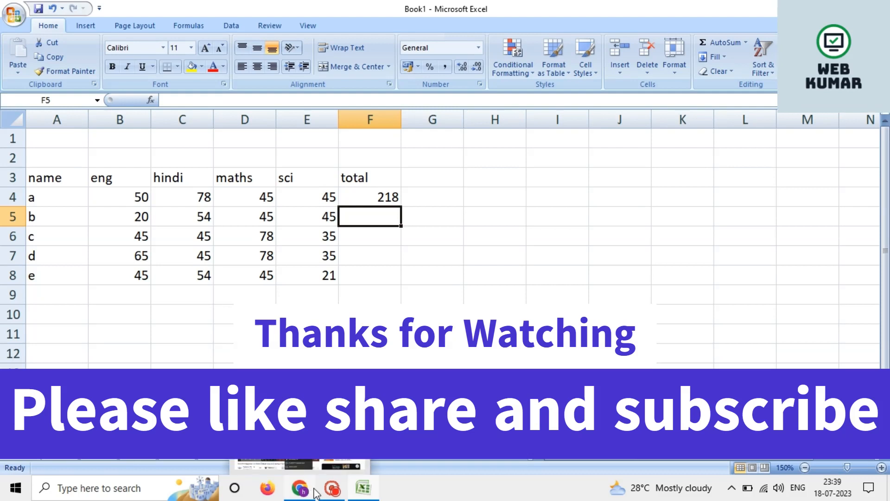